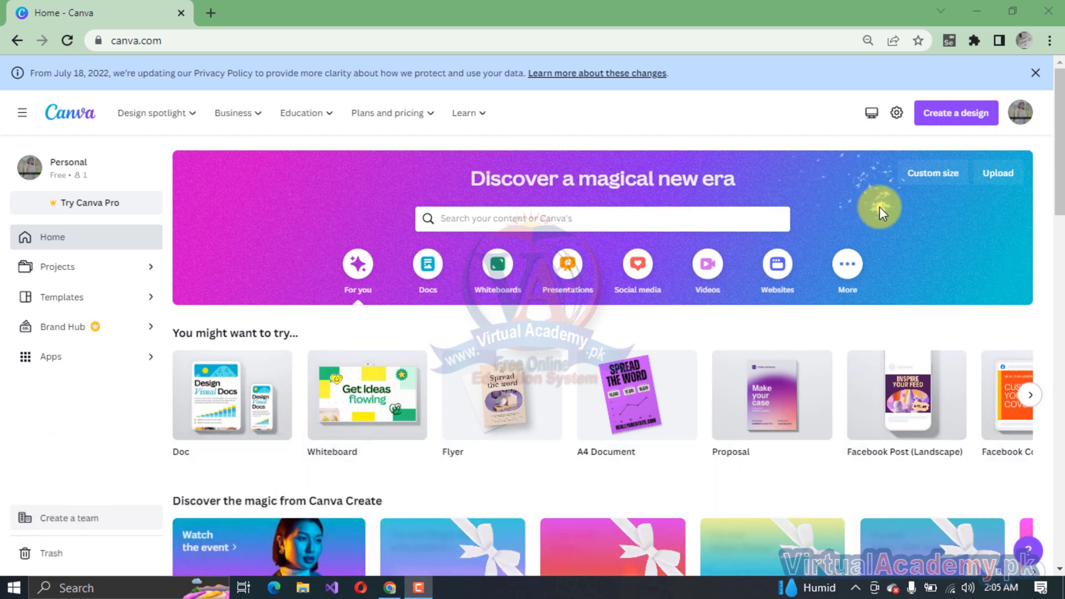
Create a new blank design with a custom size of 1080 × 1080 px.
click(935, 179)
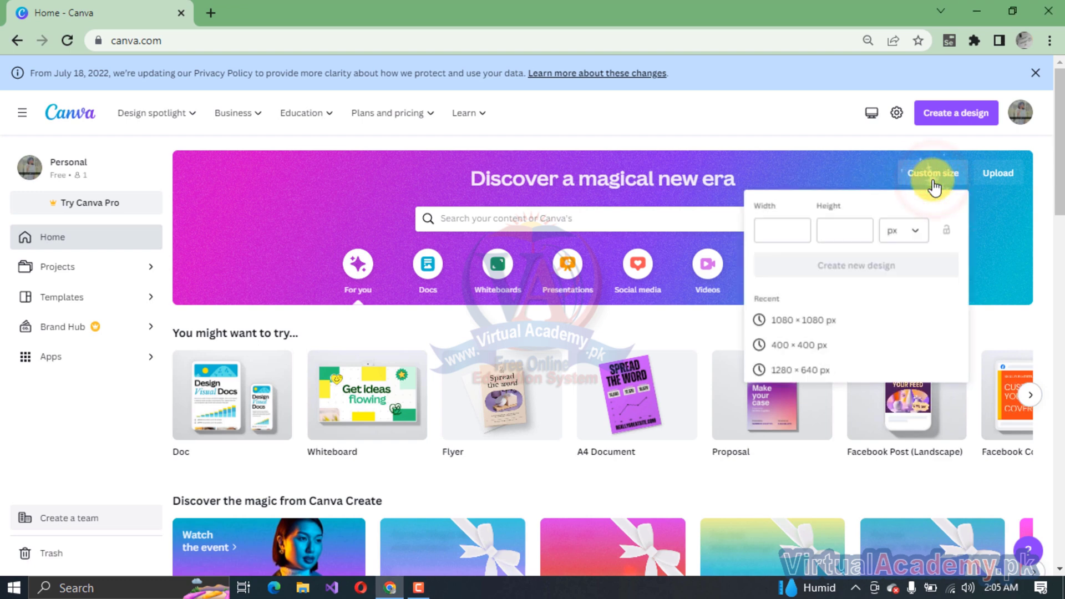
click(812, 327)
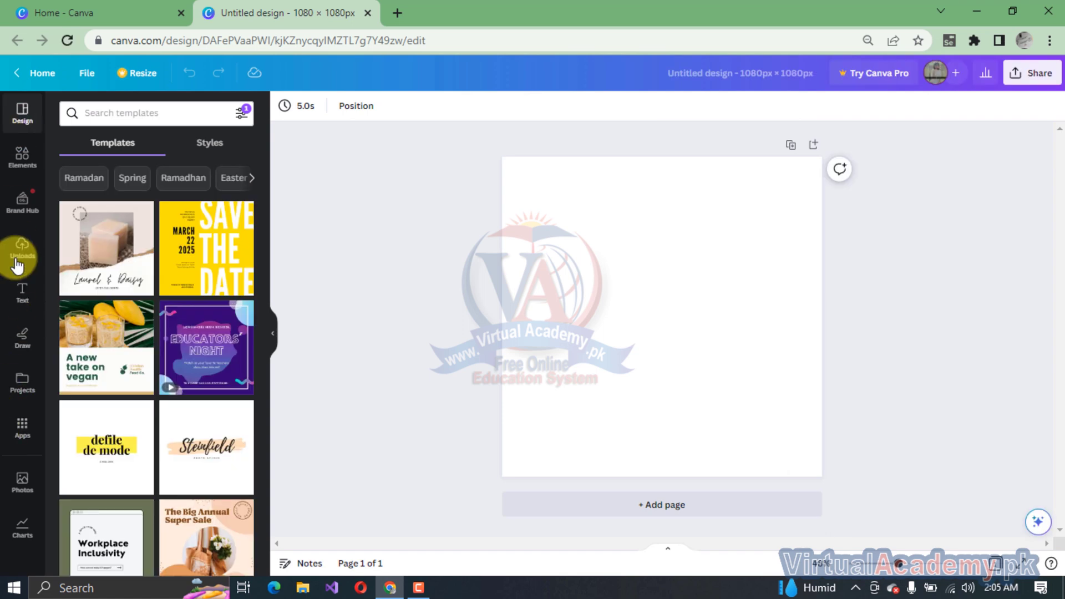
Browse the font combinations for text and place the pink "TURNING 22" one on the blank page.
click(22, 304)
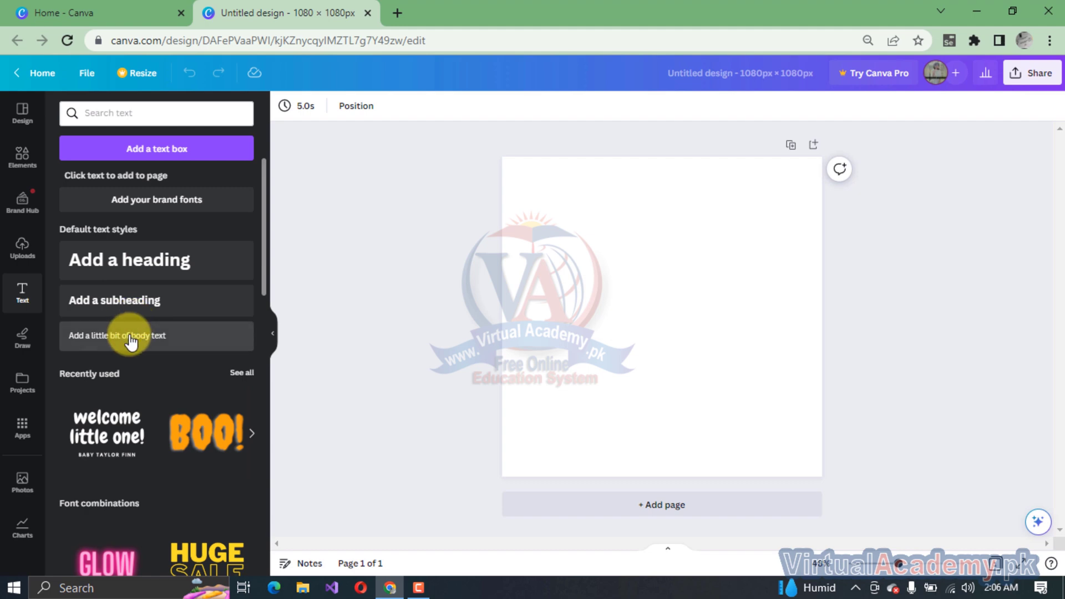
scroll(131, 341, down, 15)
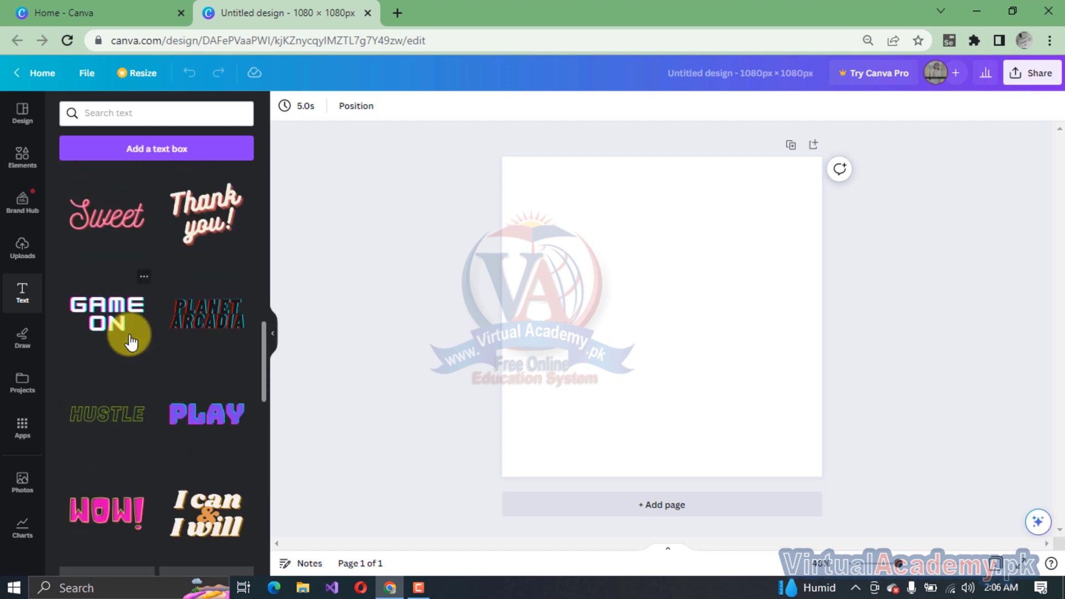
scroll(130, 341, down, 5)
scroll(131, 341, down, 4)
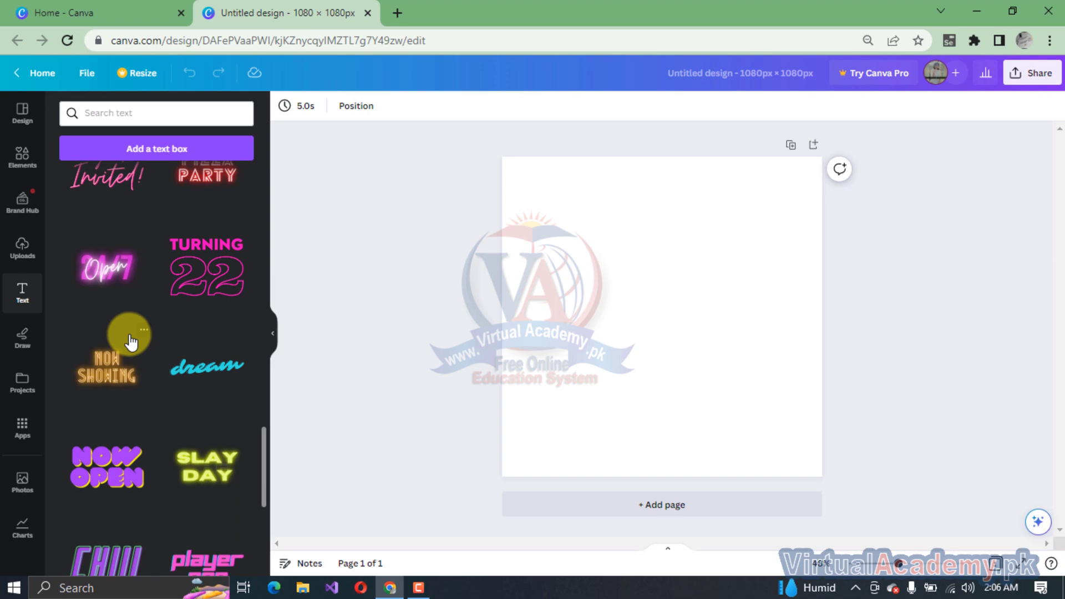
scroll(131, 341, down, 3)
scroll(131, 341, down, 3)
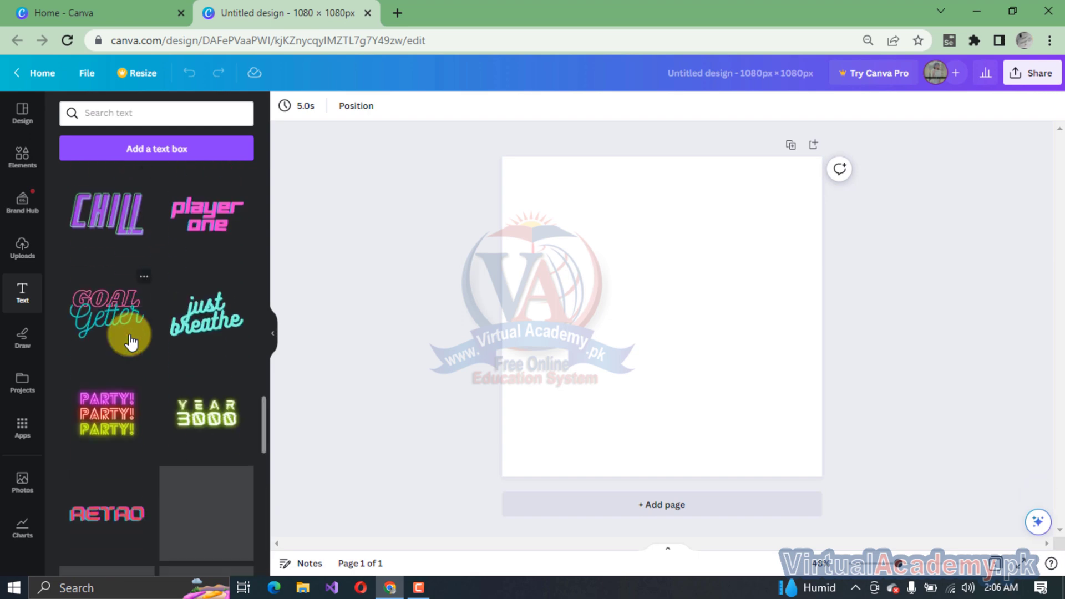
scroll(131, 341, down, 3)
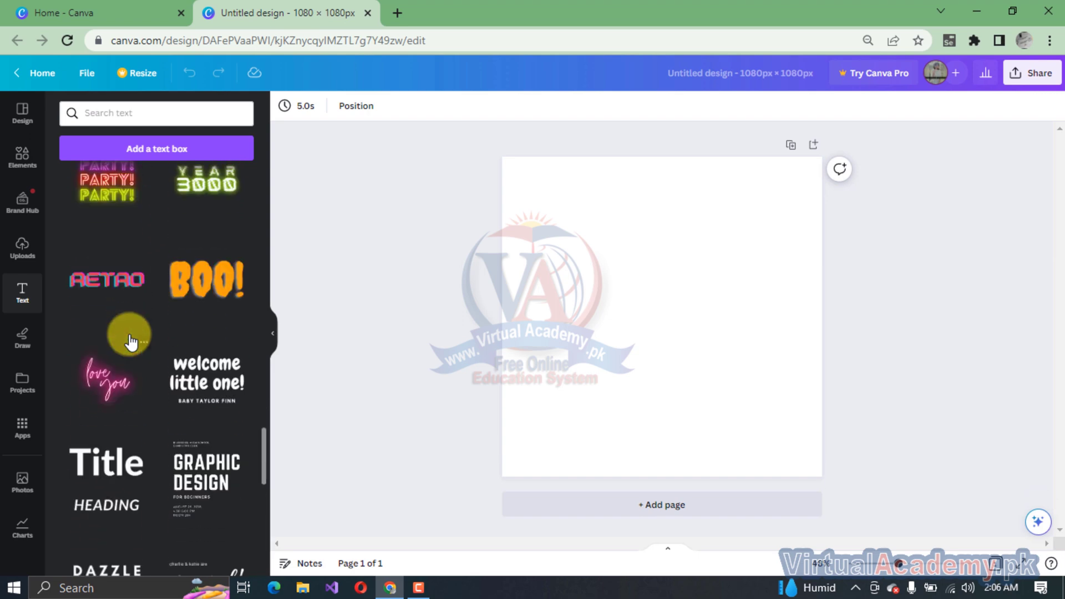
scroll(131, 339, up, 6)
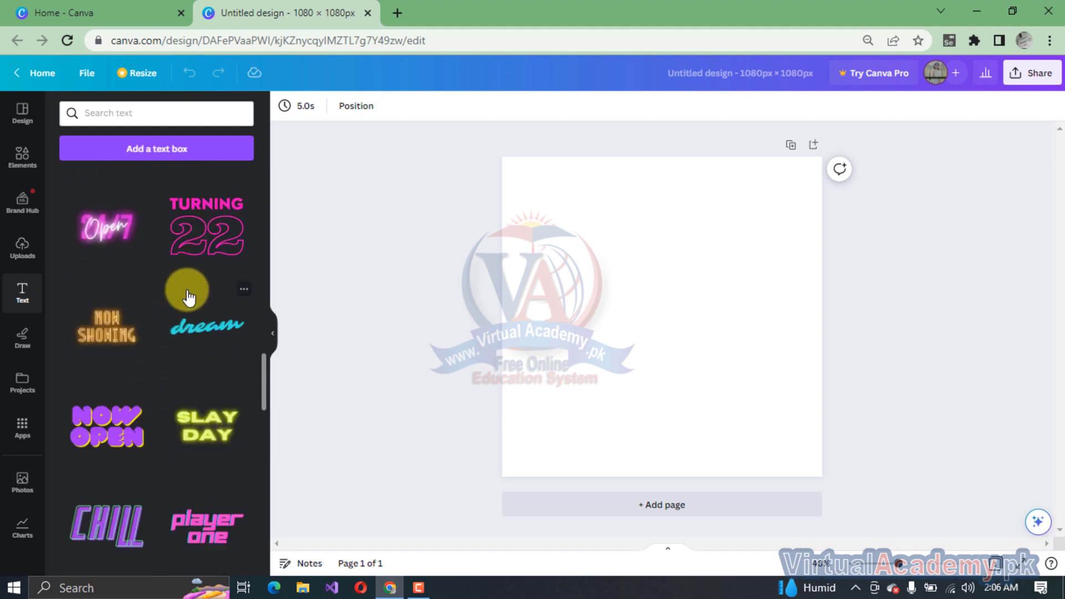
scroll(183, 292, up, 3)
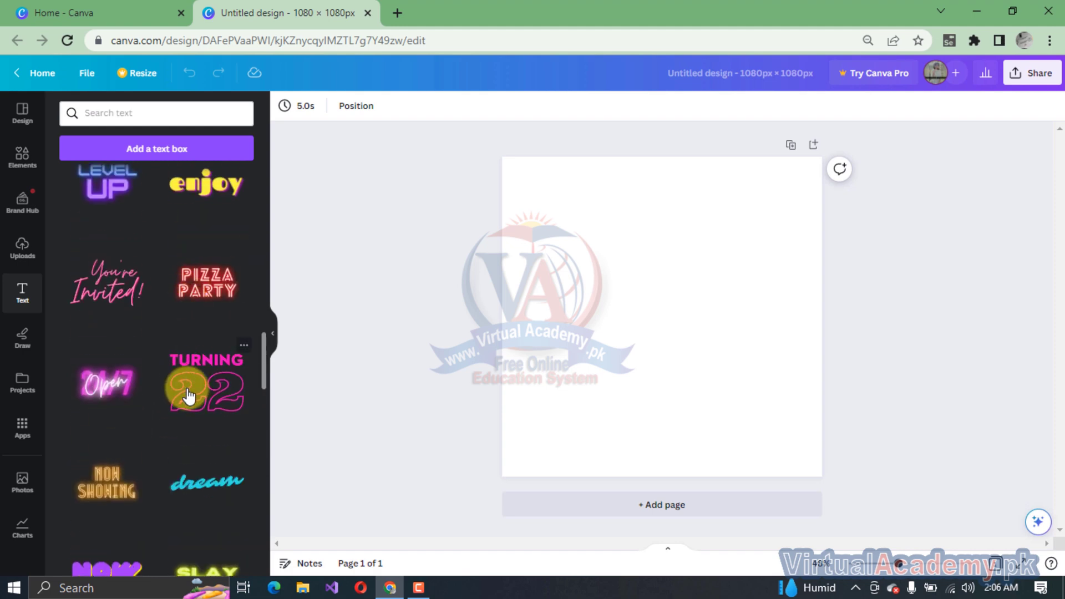
click(189, 395)
drag(188, 395, 572, 273)
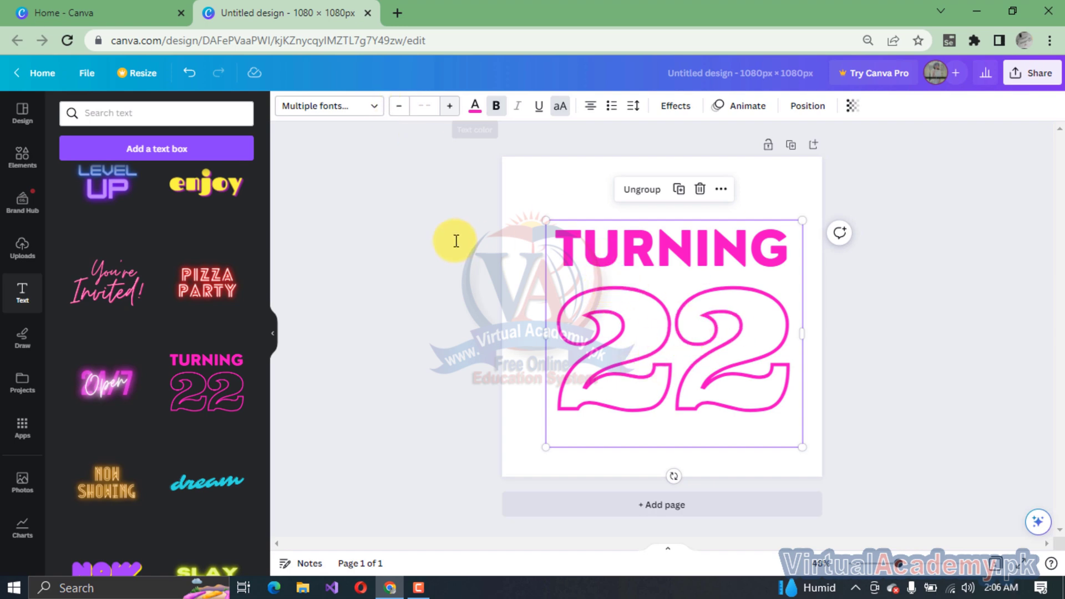
Reduce the font size of the whole "TURNING 22" group, and shrink the "22" further to size 320.
click(397, 107)
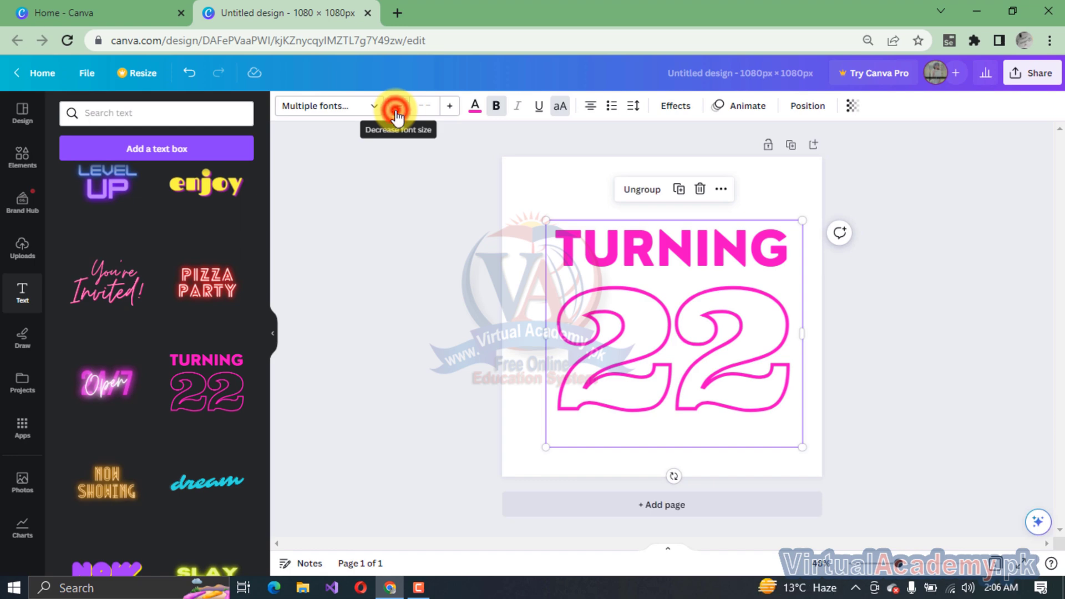
click(397, 107)
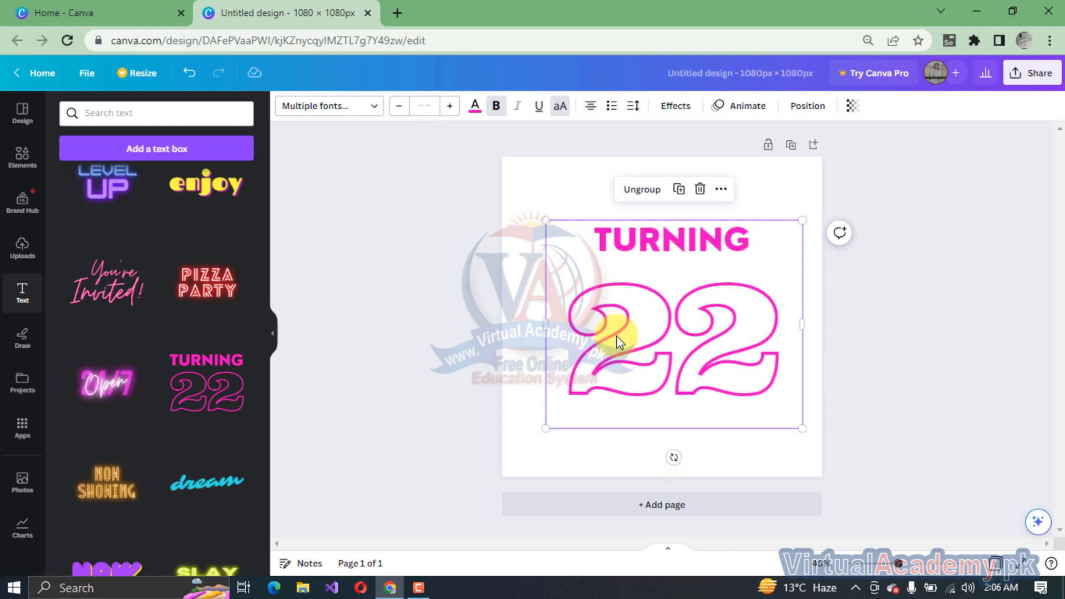
click(634, 345)
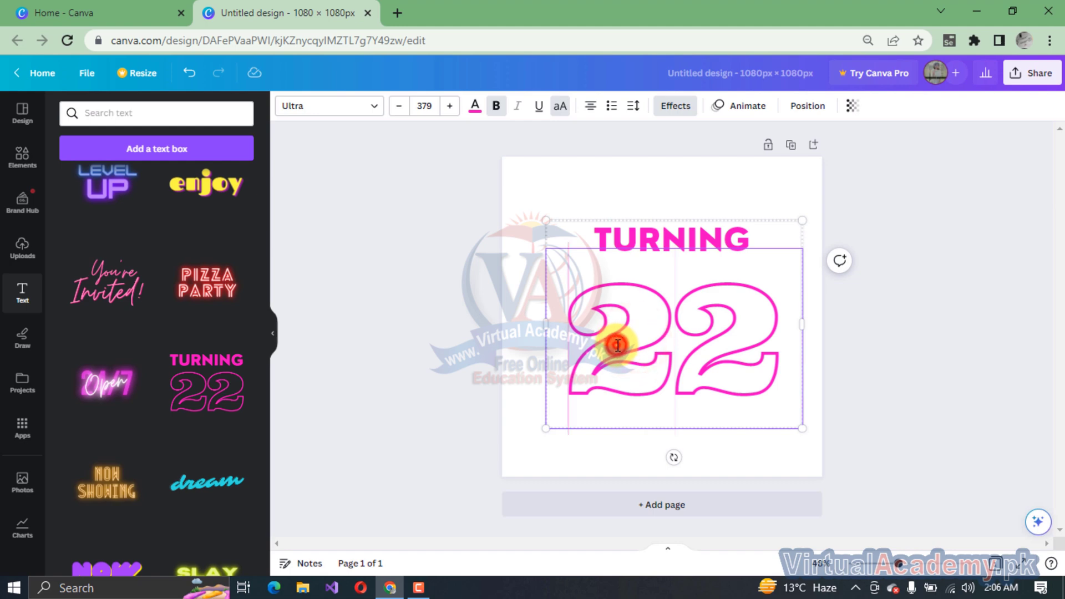
double_click(614, 345)
click(390, 114)
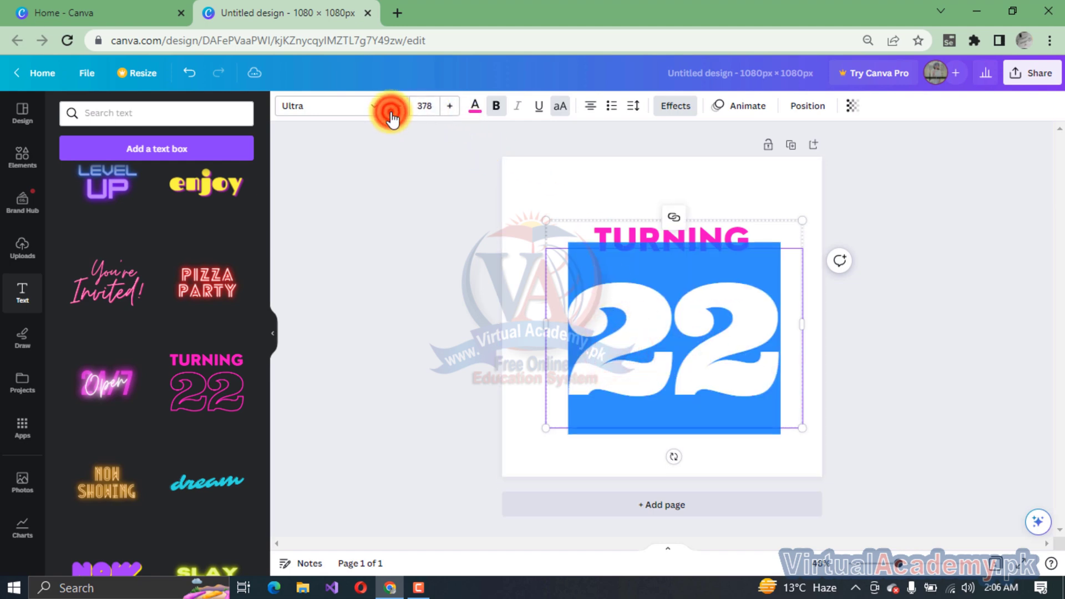
click(391, 114)
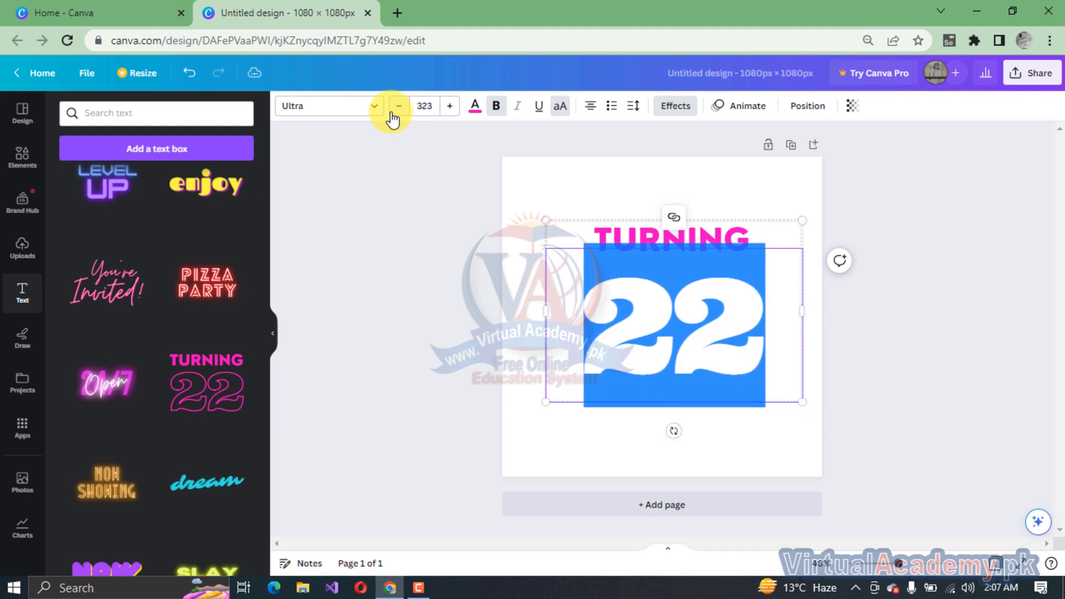
click(430, 304)
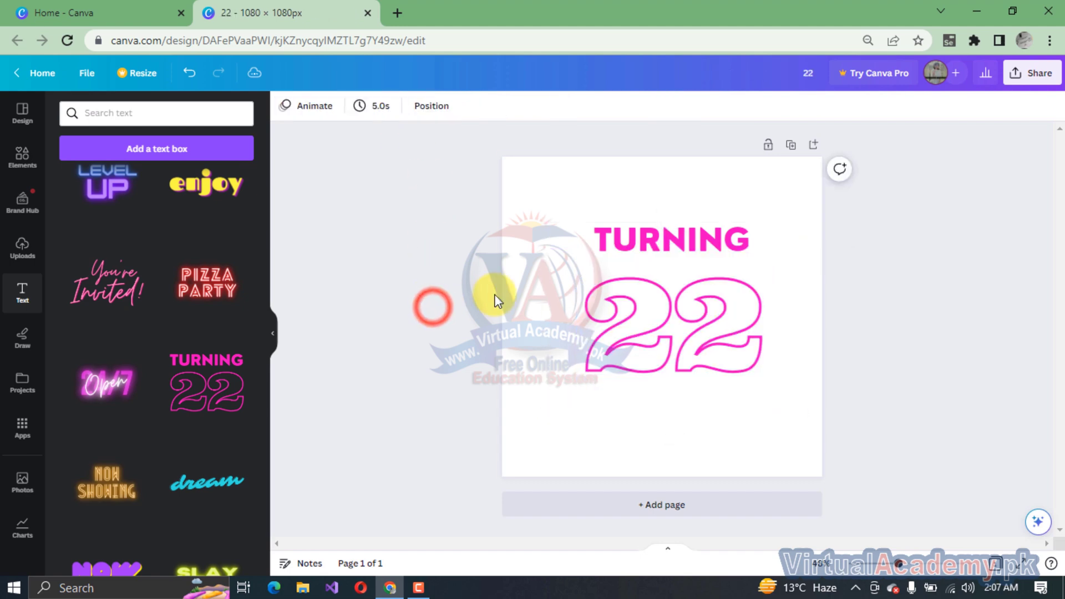
Recolour the word "TURNING" with a custom blue-violet, #491AE8.
click(647, 240)
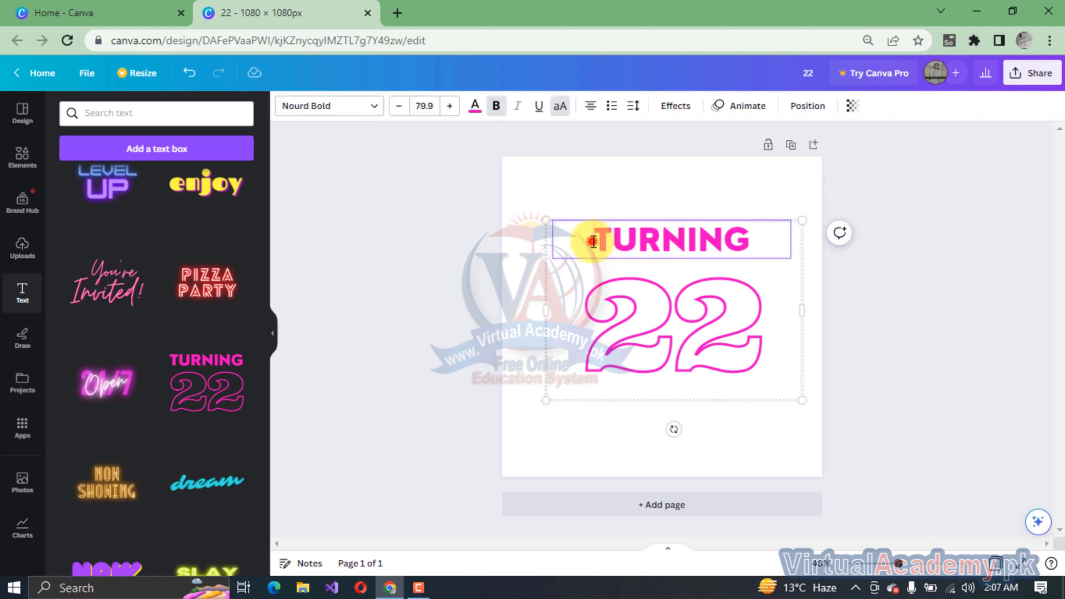
drag(579, 240, 756, 239)
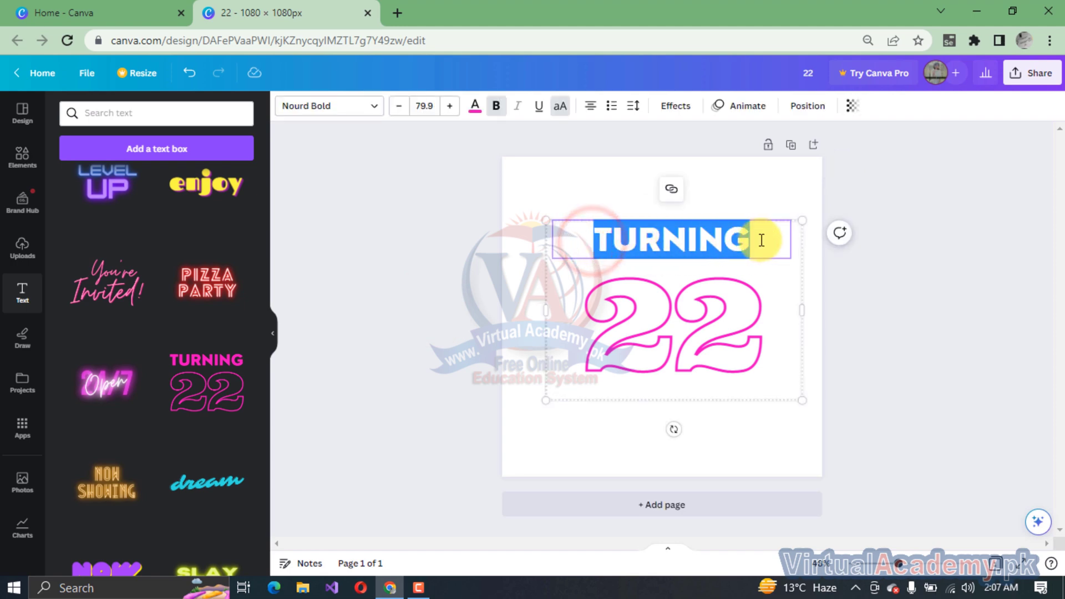
click(474, 114)
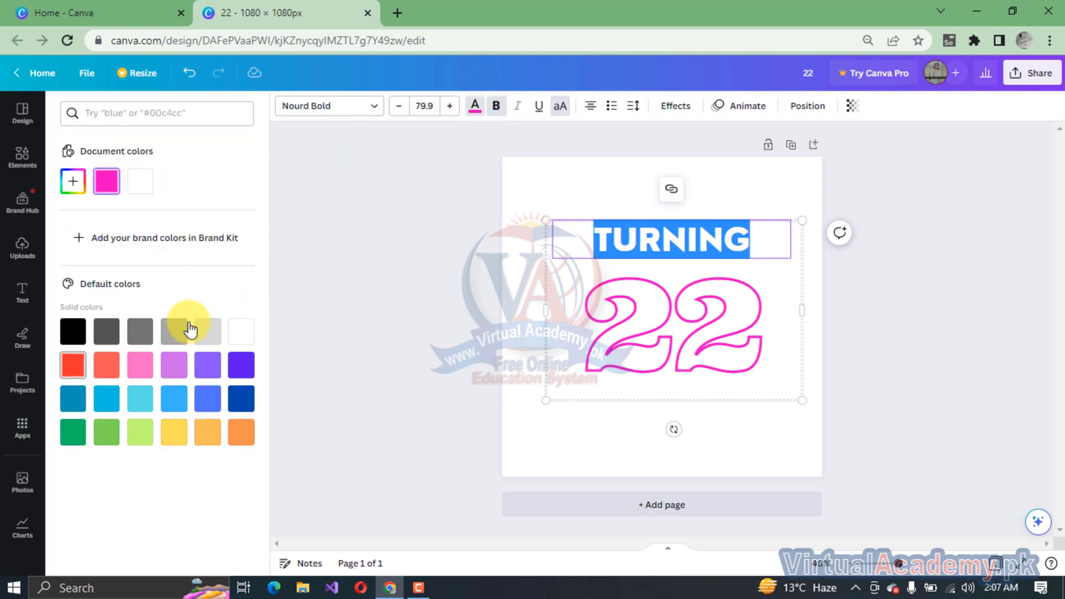
click(74, 185)
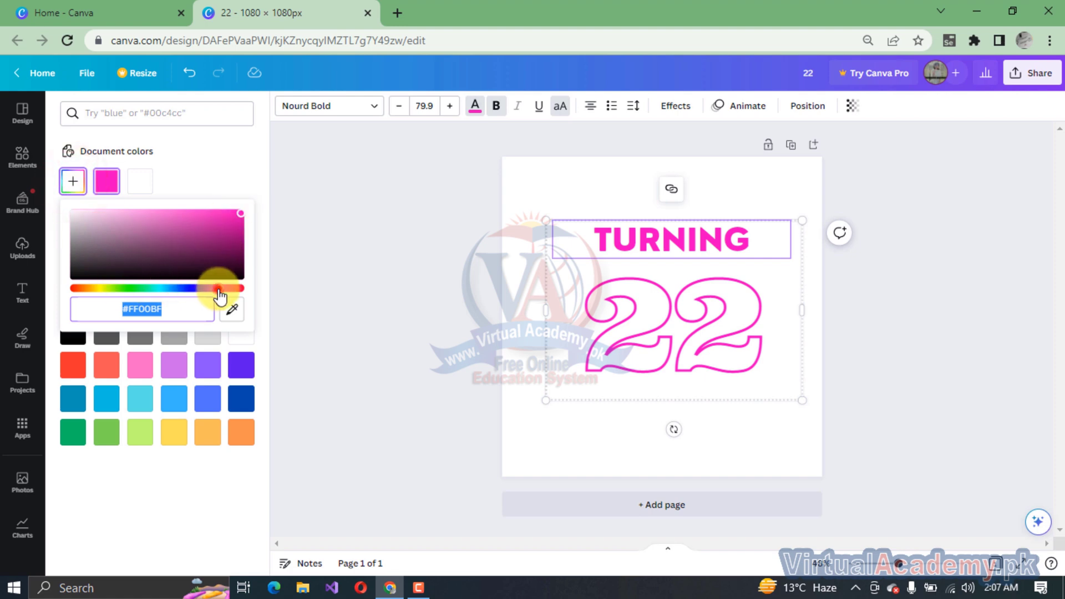
drag(219, 295, 194, 298)
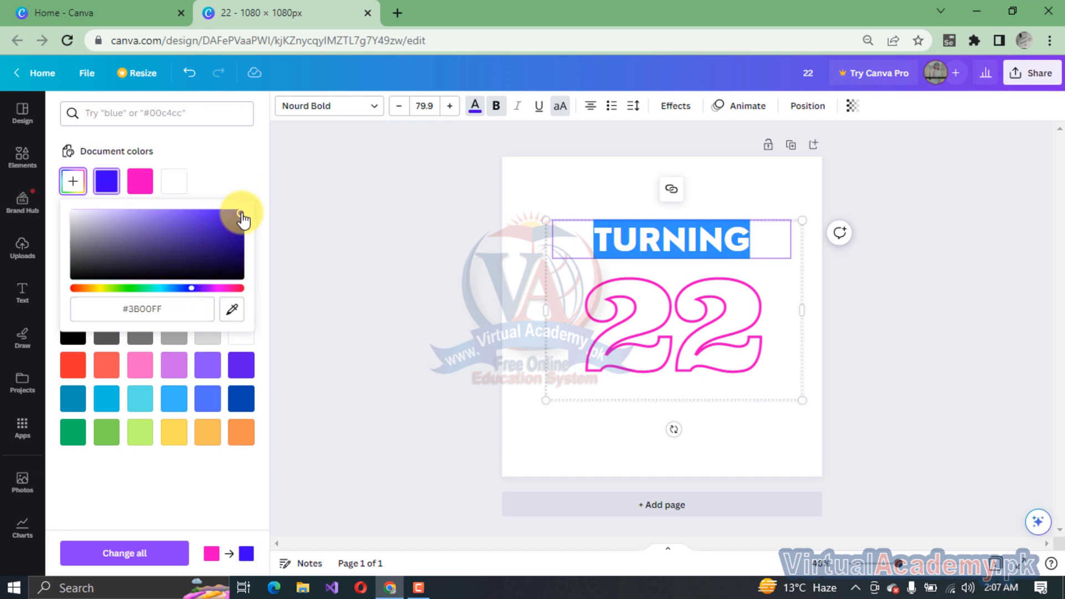
mouse_move(242, 212)
mouse_down()
mouse_move(240, 227)
mouse_move(225, 215)
mouse_up()
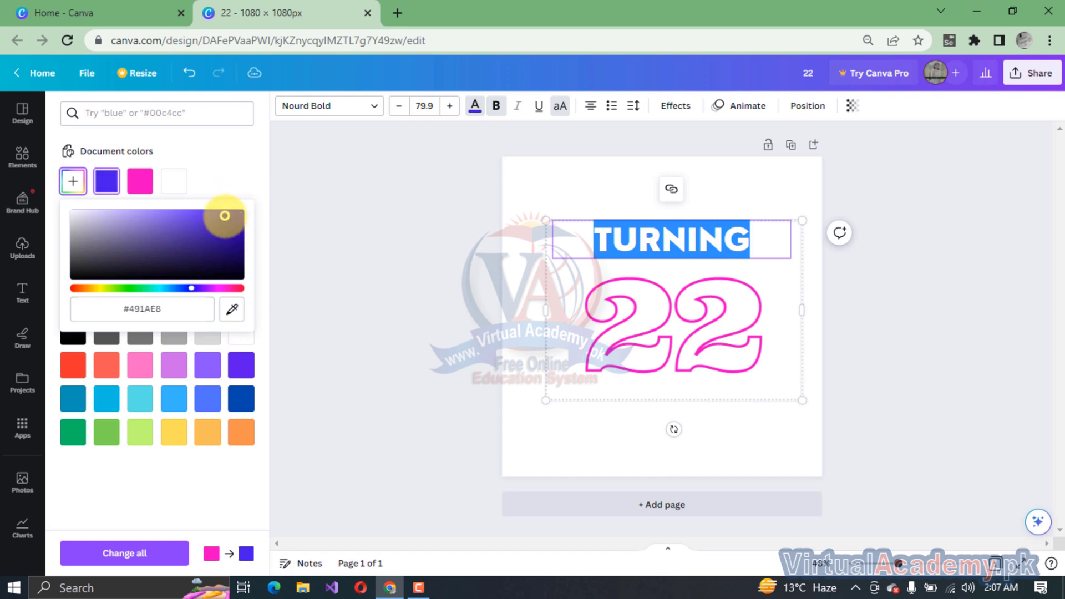
click(340, 249)
click(341, 249)
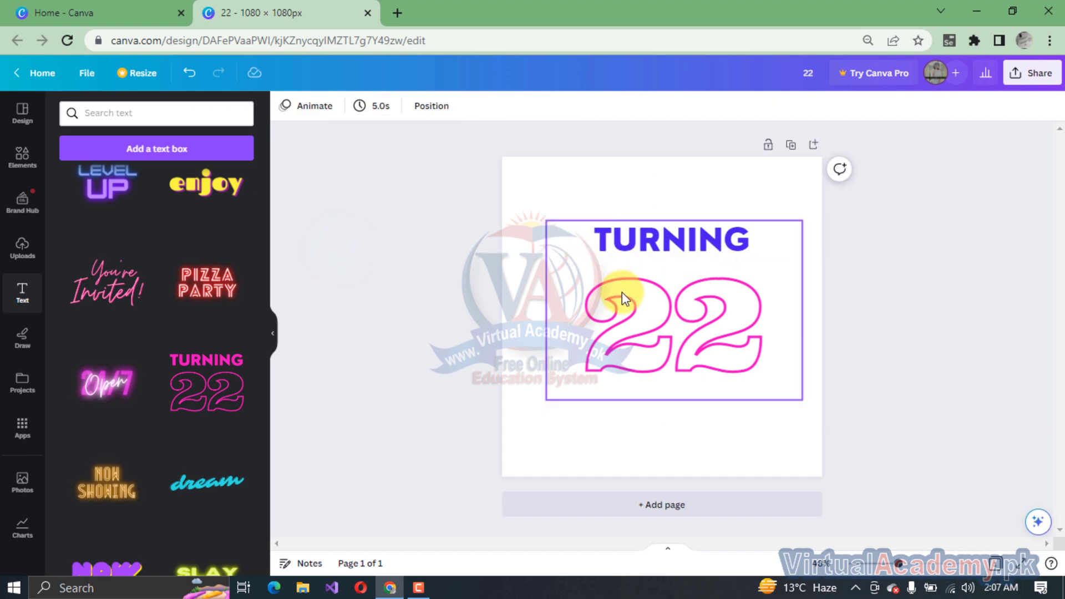
Change the colour of the outlined "22" to the default solid red.
double_click(608, 327)
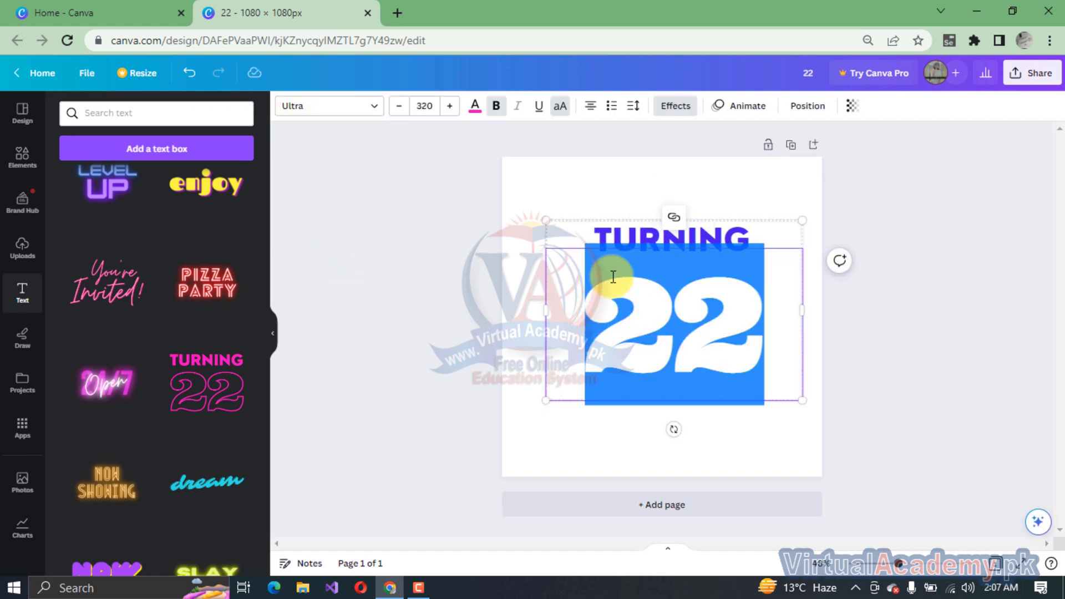
click(470, 122)
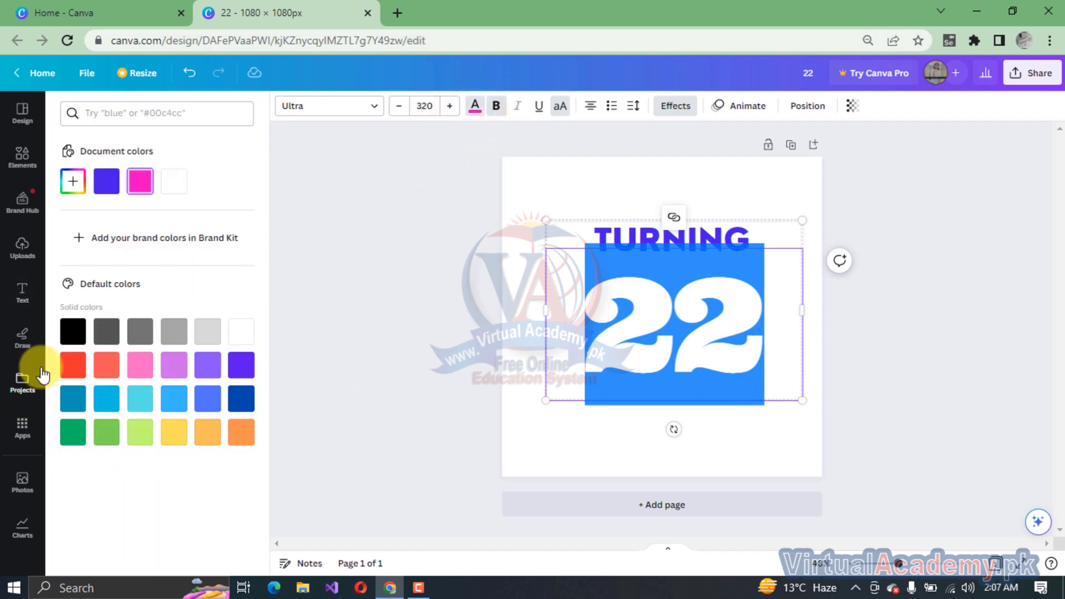
click(77, 372)
click(451, 272)
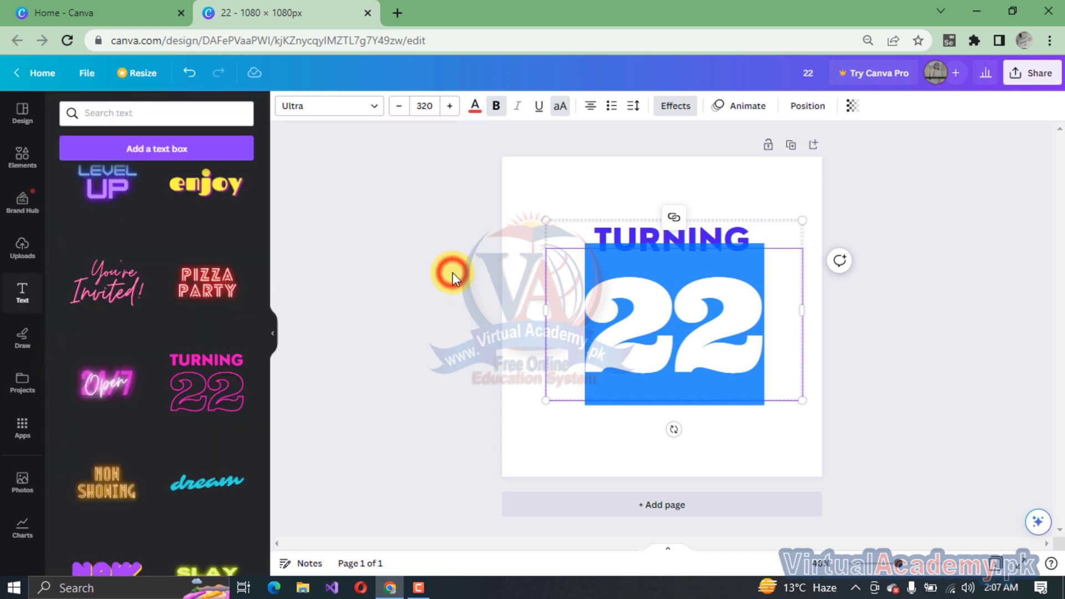
click(345, 266)
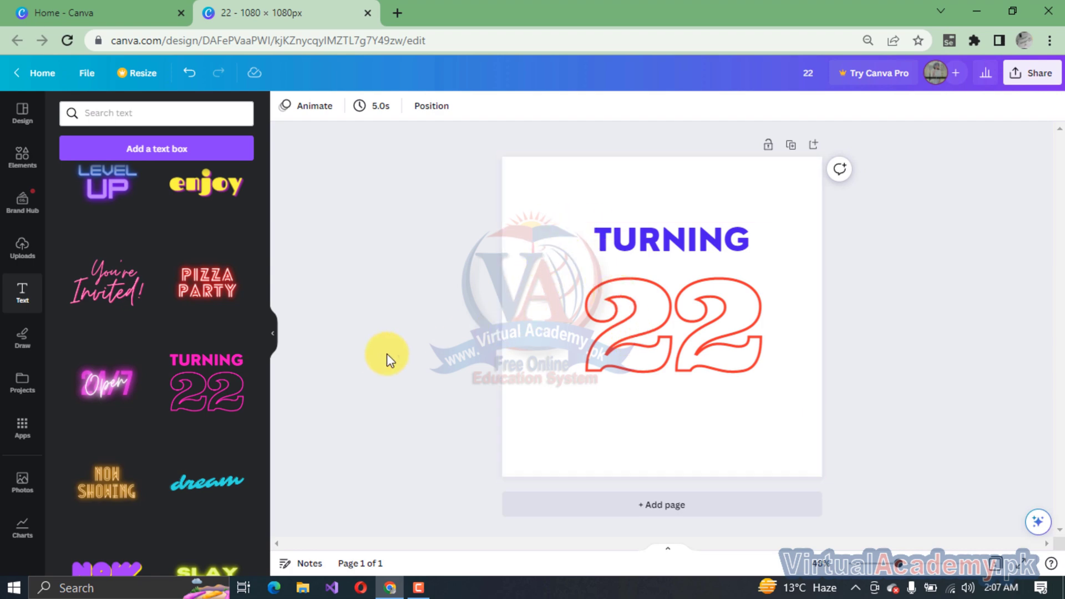
Ungroup "TURNING" and "22", move "TURNING" up the page and place the "22" closely beneath it.
scroll(198, 279, up, 10)
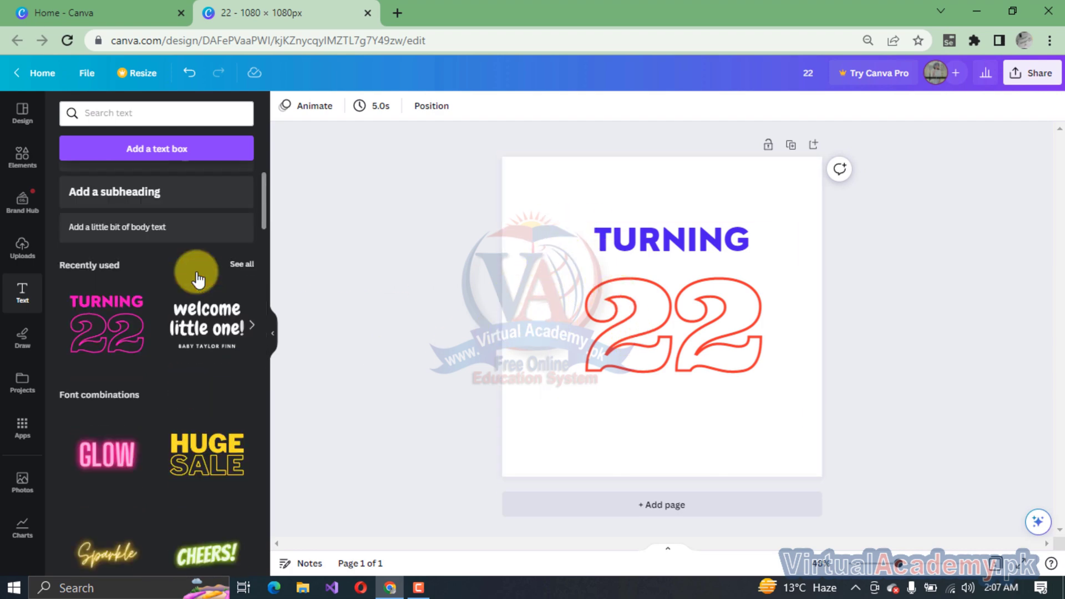
scroll(198, 279, up, 2)
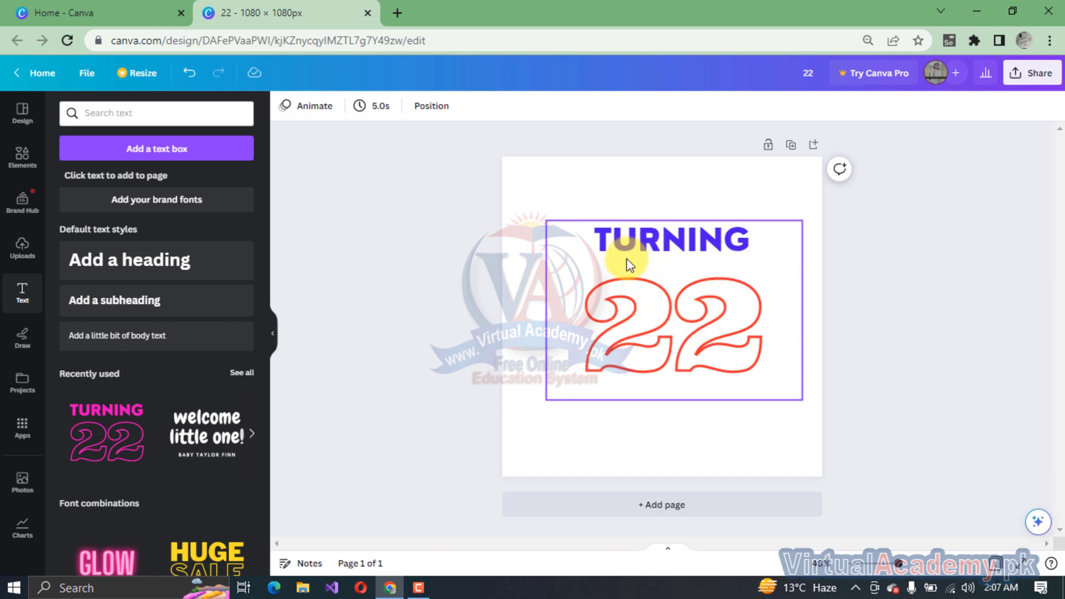
click(642, 302)
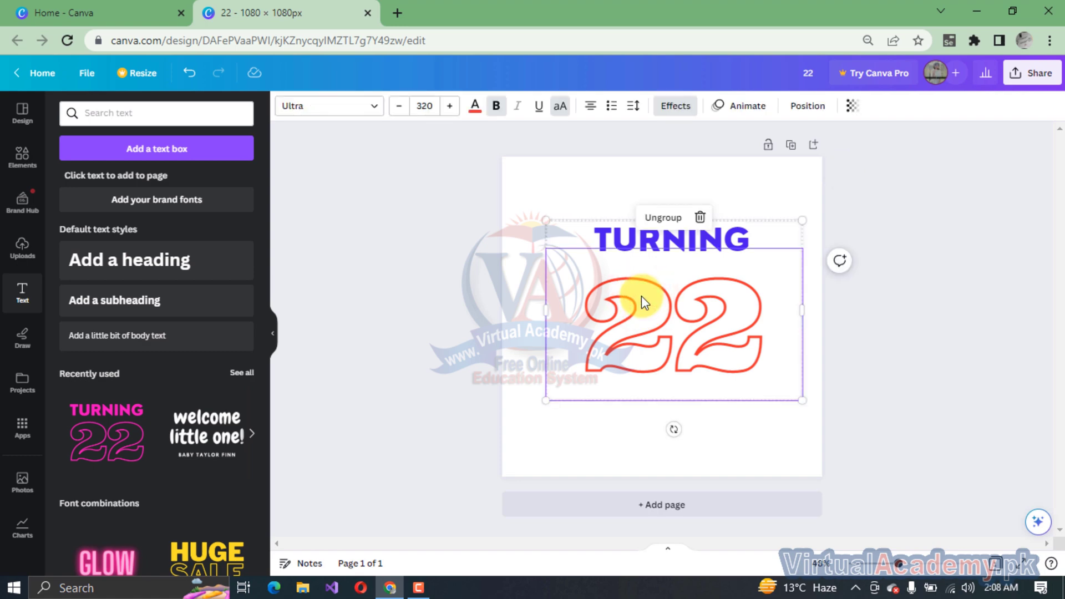
click(650, 225)
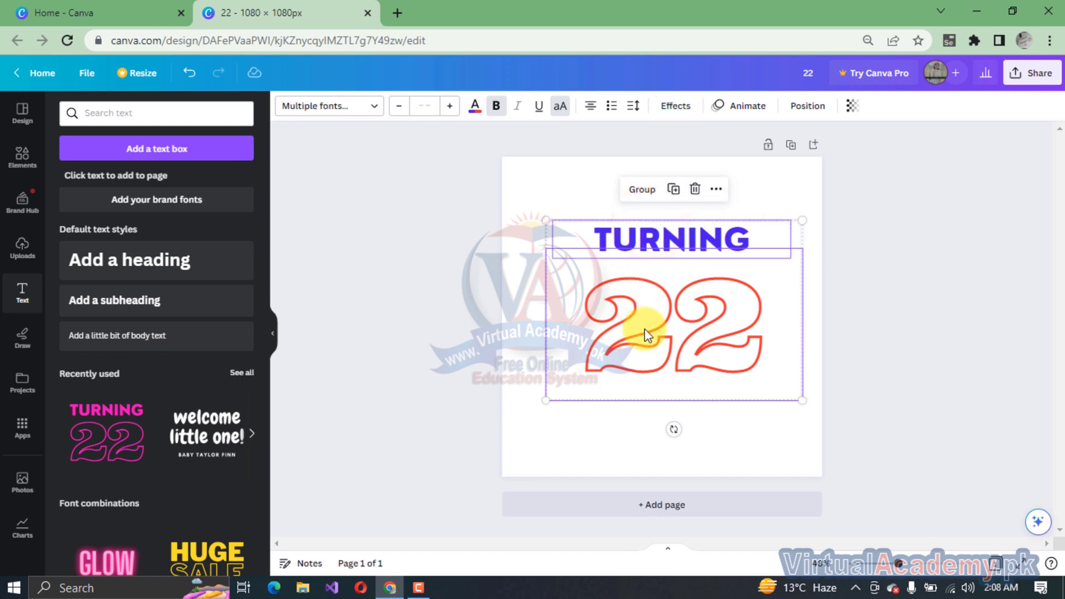
click(409, 347)
drag(623, 322, 630, 392)
drag(645, 223, 646, 186)
drag(650, 390, 630, 286)
click(458, 312)
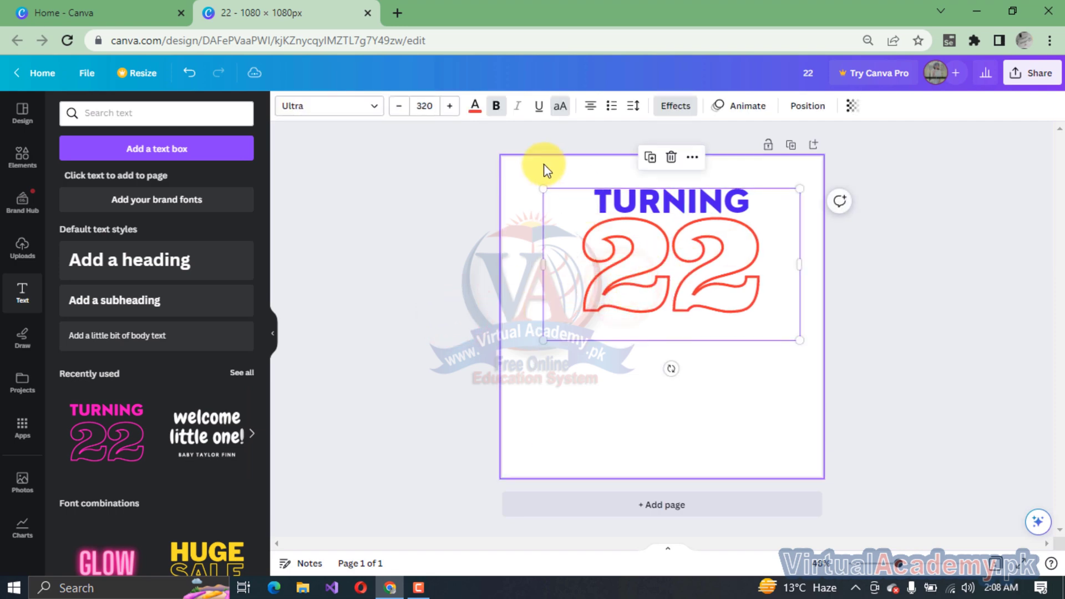
Group "TURNING" and "22" together and move the group down to the horizontal centre, slightly above the page's middle.
click(473, 159)
drag(526, 161, 778, 383)
click(639, 160)
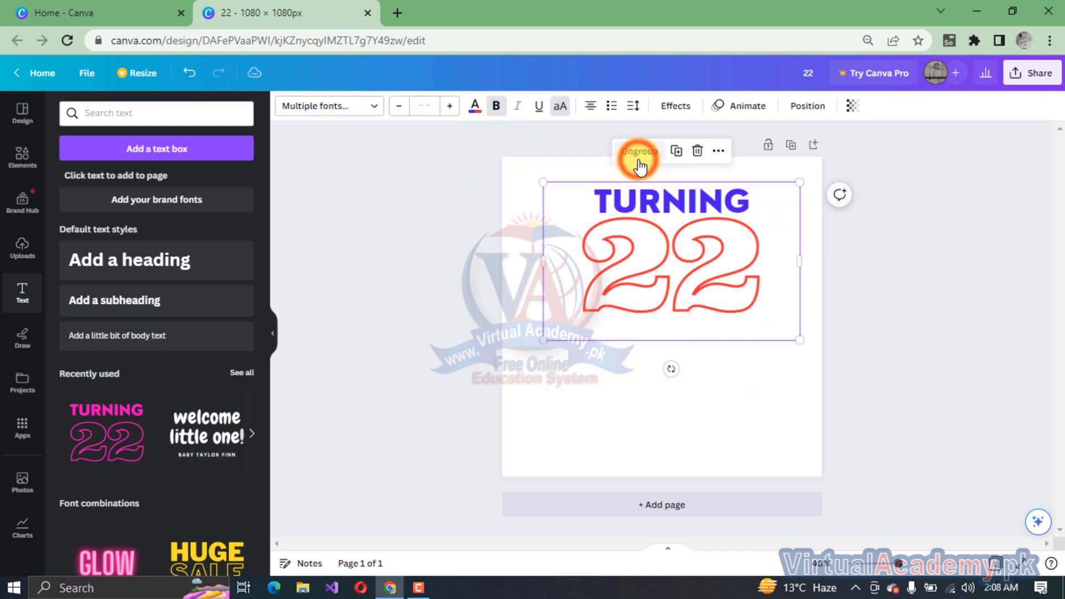
drag(647, 247, 641, 285)
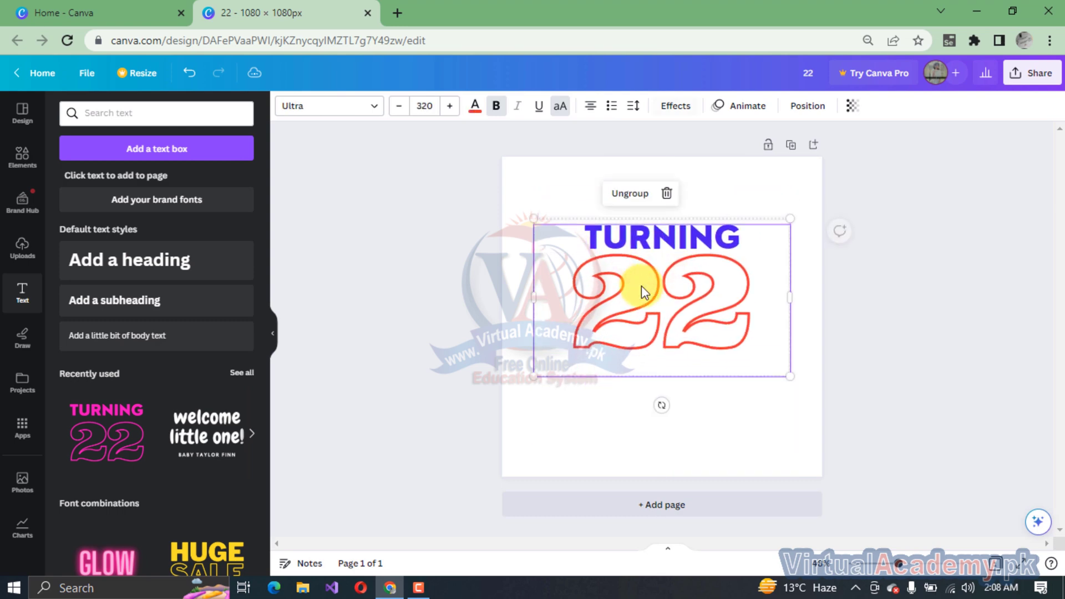
click(449, 251)
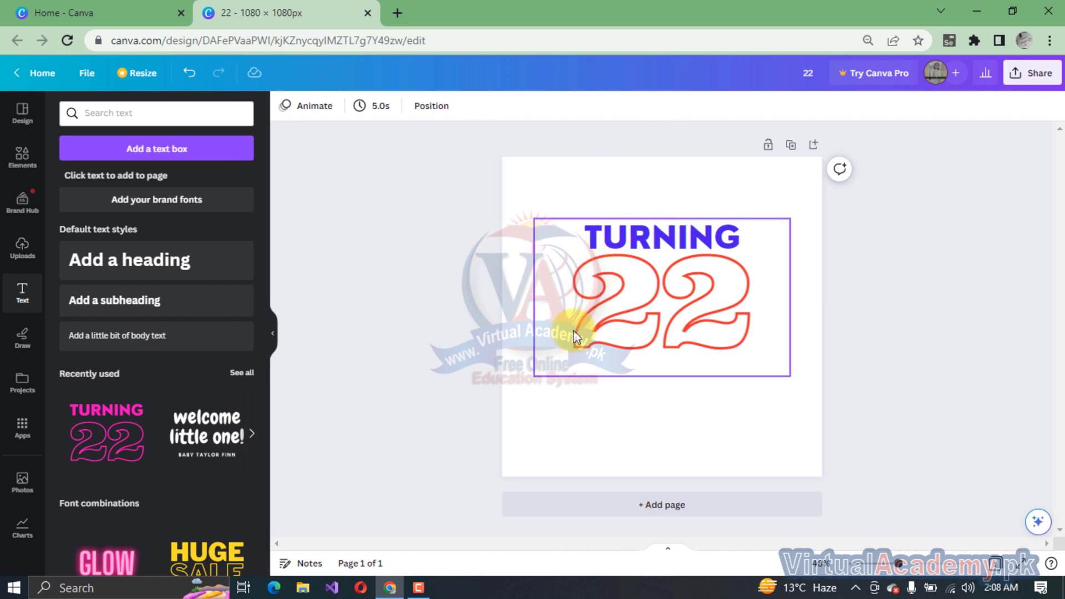
Change the page background to the default solid yellow after trying the mid-grey and light-grey swatches.
click(534, 205)
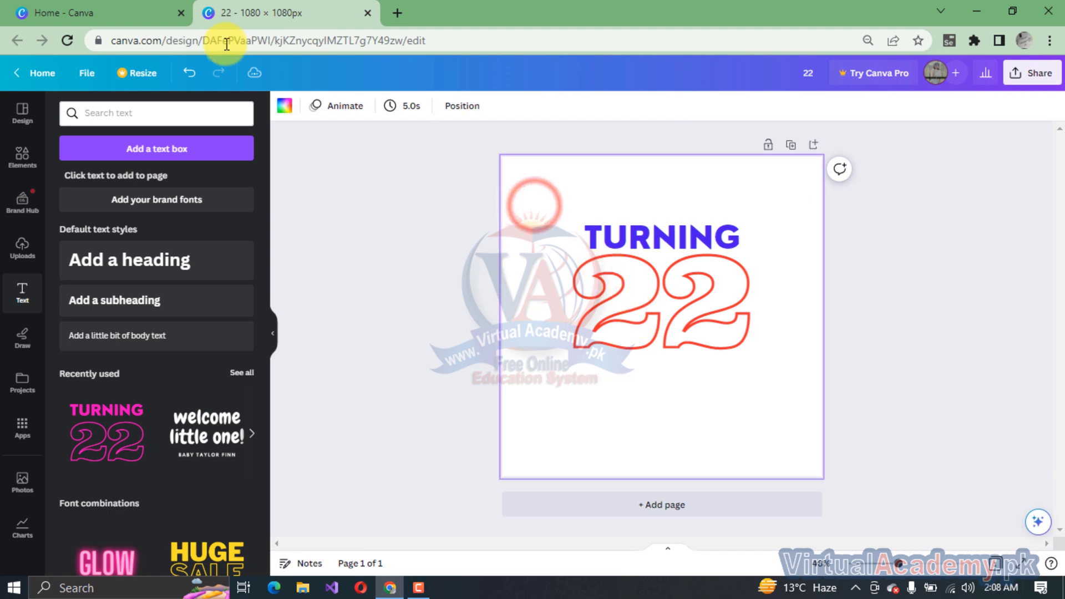
click(283, 108)
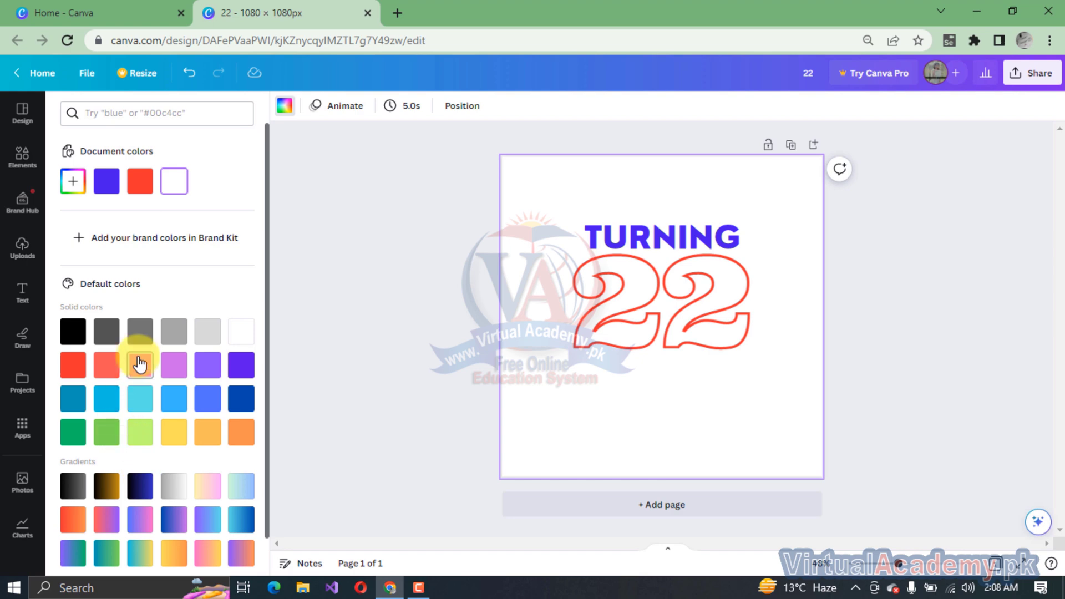
click(173, 340)
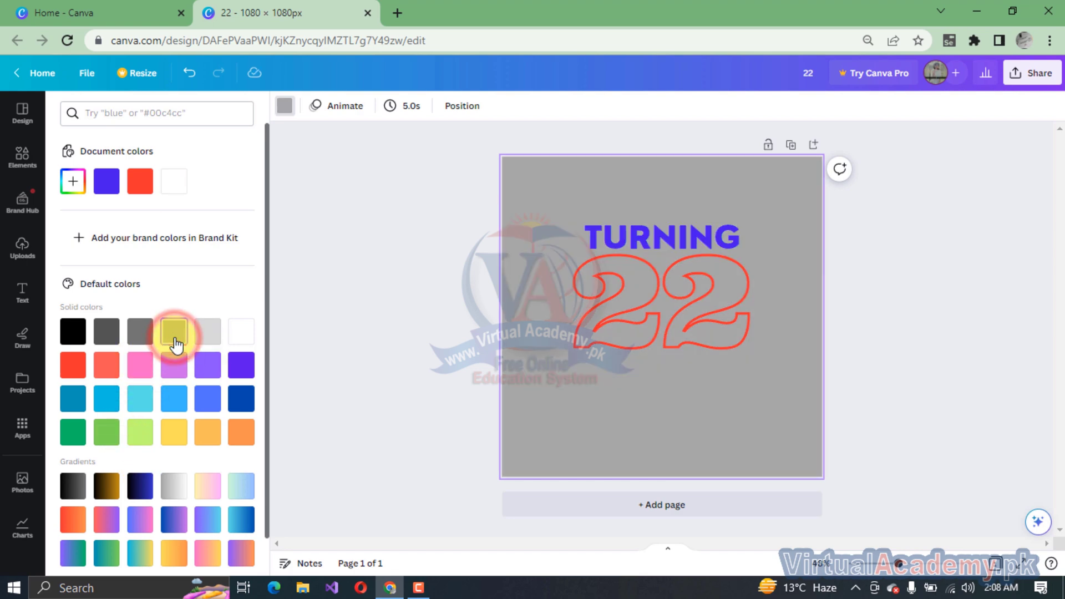
click(207, 336)
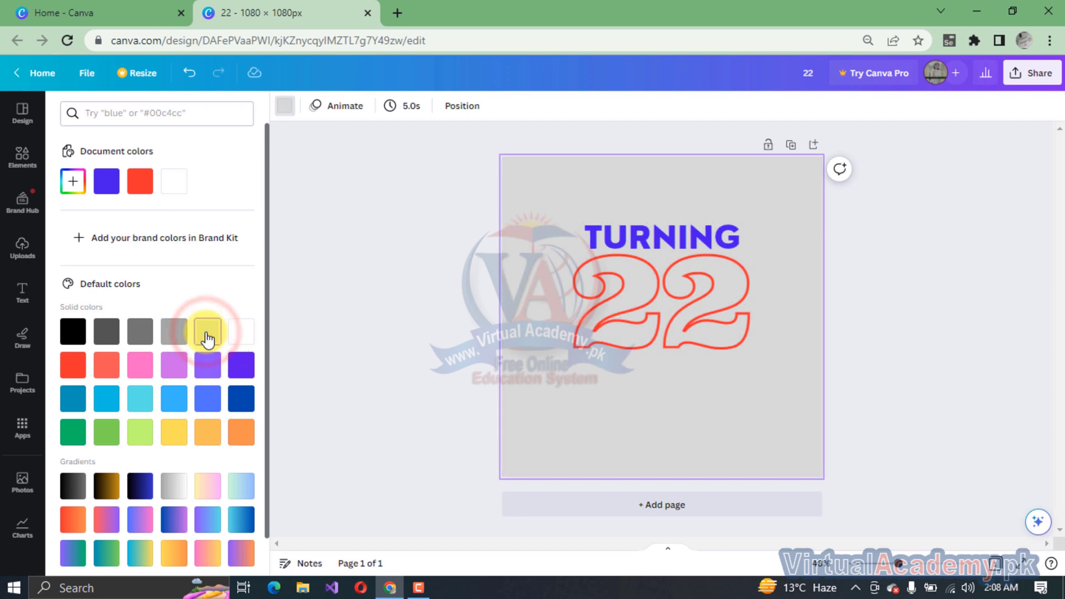
click(173, 438)
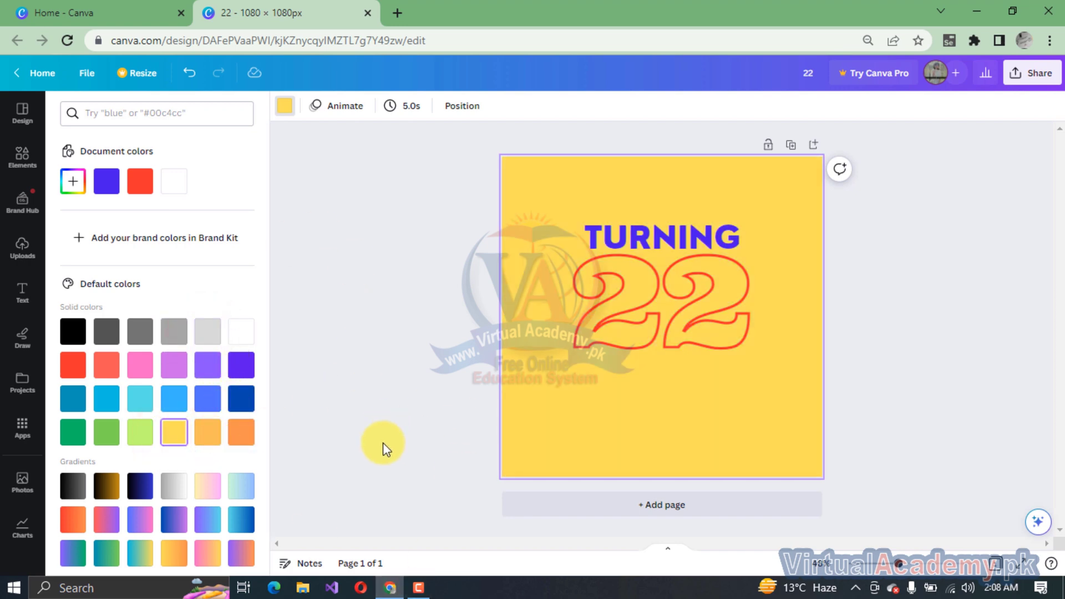
Shift the "TURNING 22" group slightly down the page, then remove it from the design.
drag(668, 281, 676, 305)
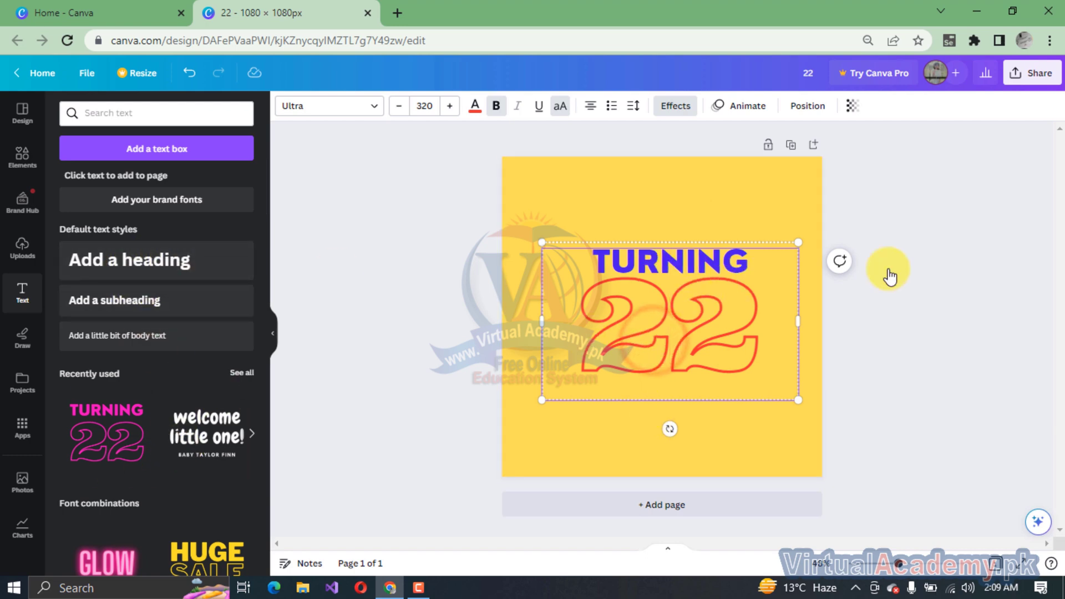
click(1030, 319)
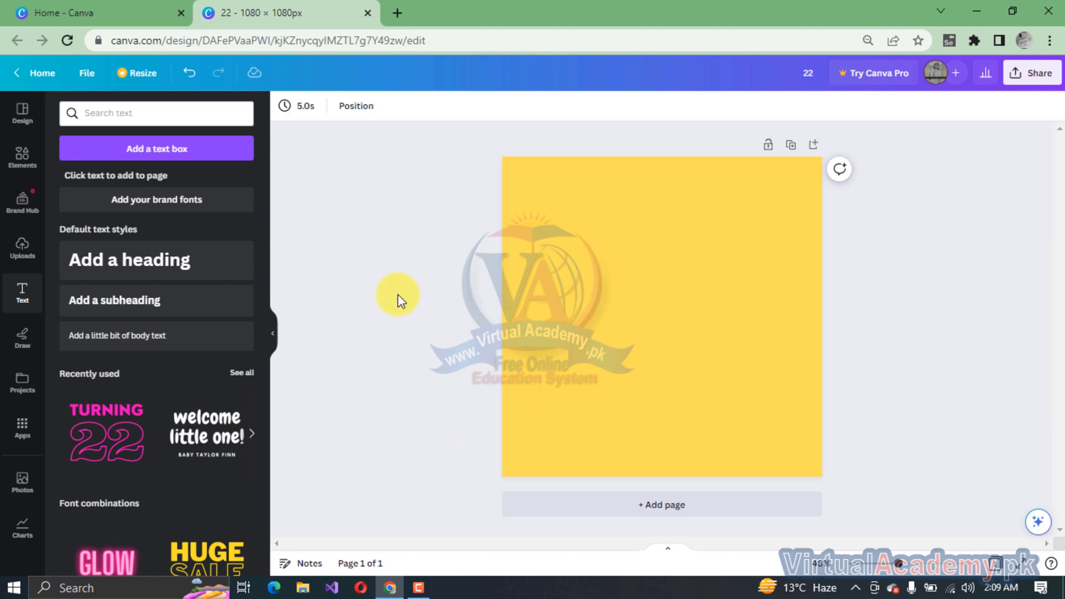
Add a heading text box reading "Capricon" with "1998" on a second line.
click(130, 267)
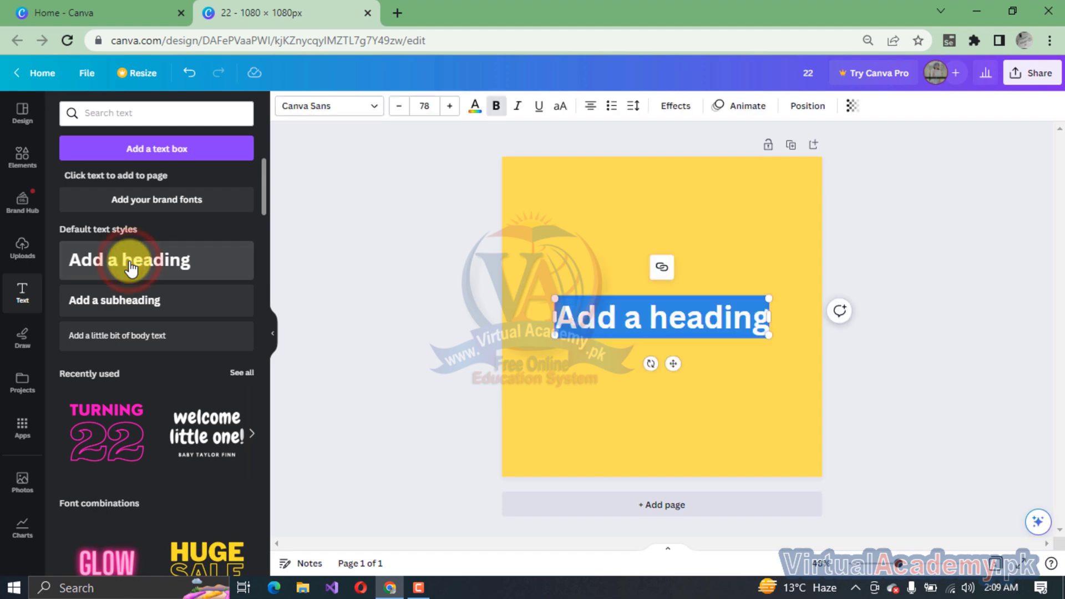
text(Capt)
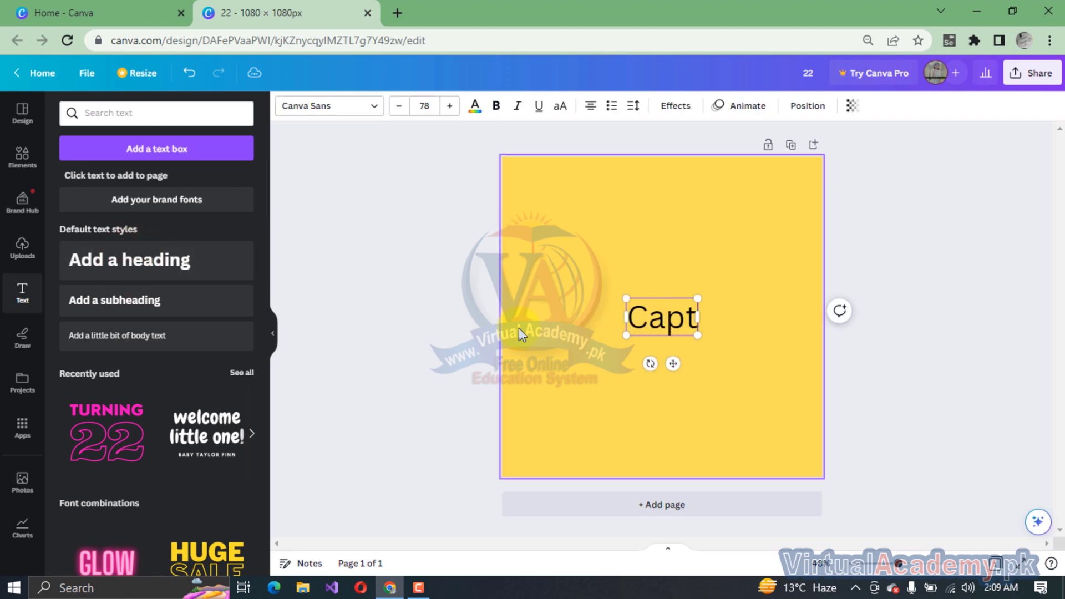
key(BackSpace)
text(ri)
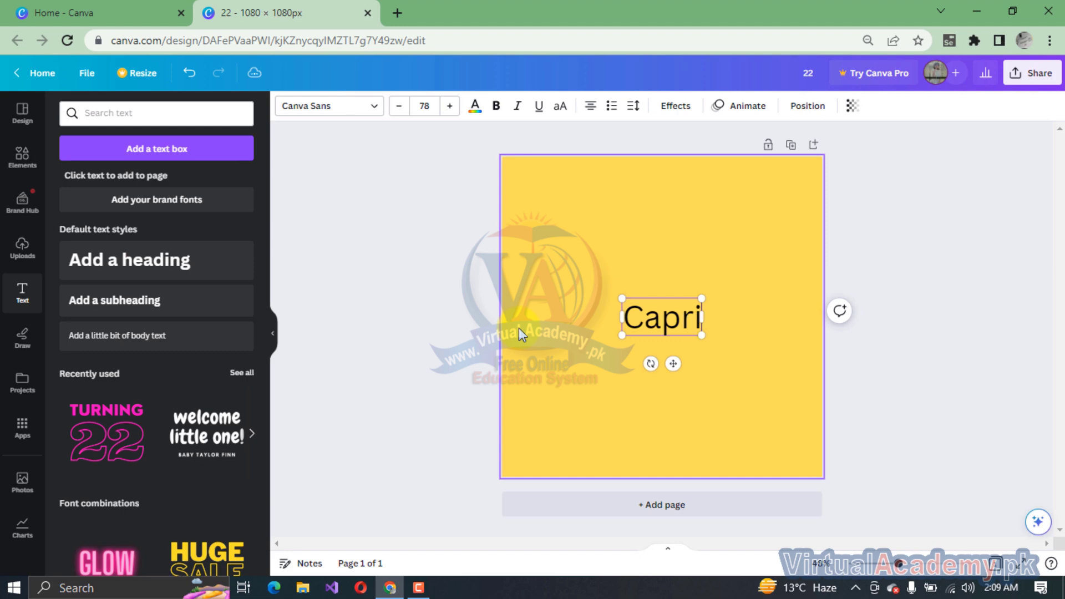
text(con)
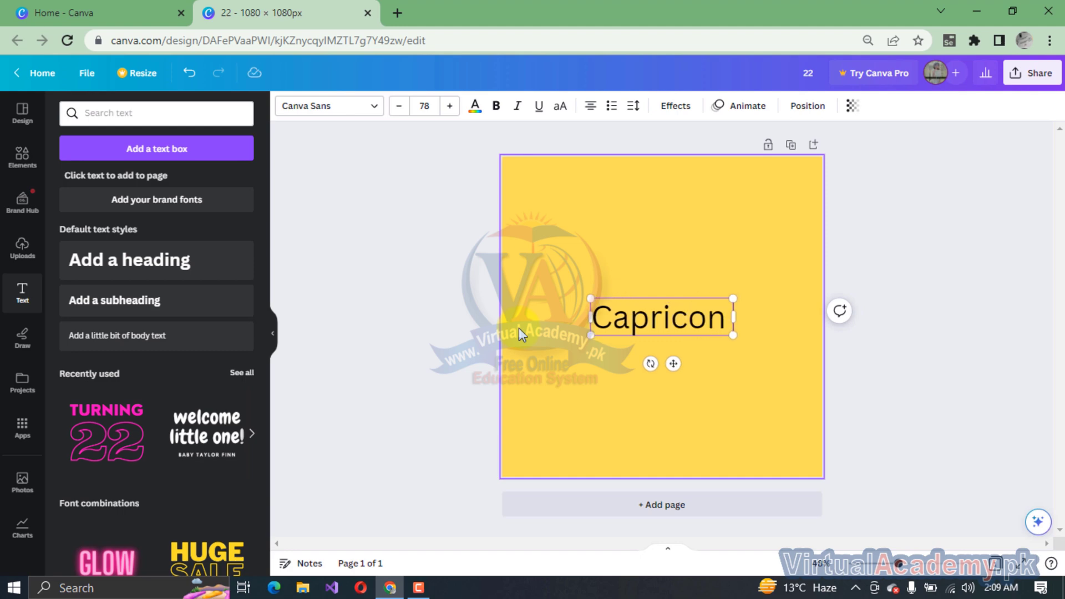
key(Return)
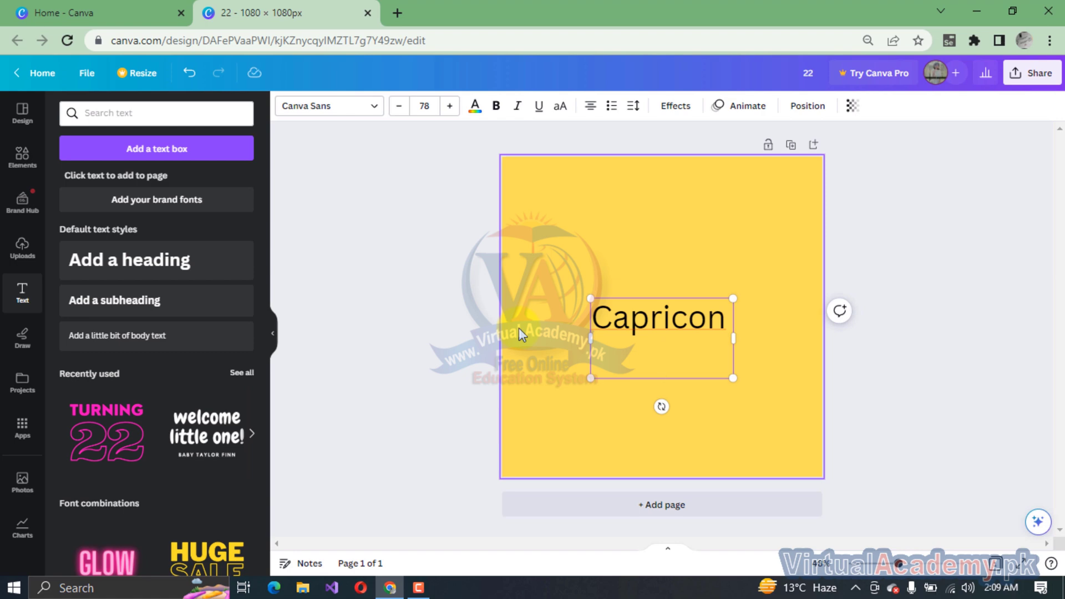
text(199)
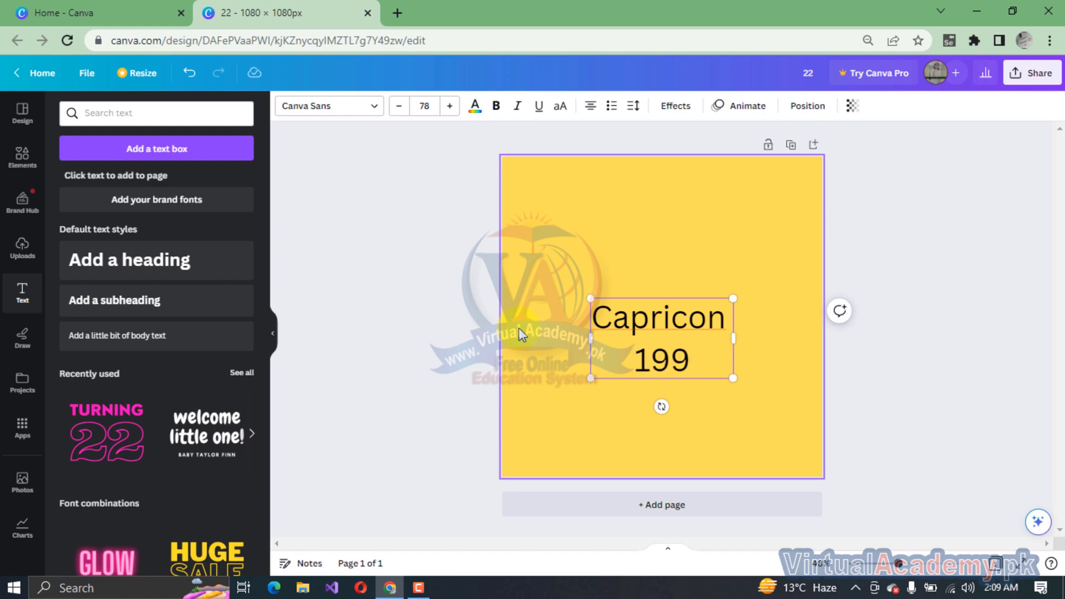
text(8)
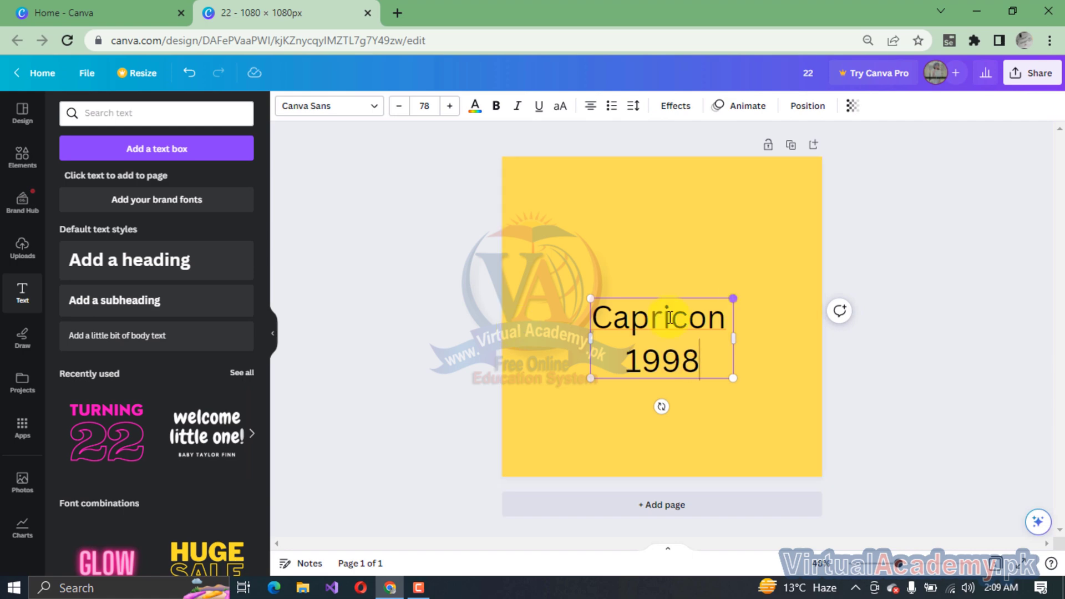
Correct the heading's first line to the suggested spelling "Capricorn" and move the text box up, keeping it horizontally centred.
right_click(646, 320)
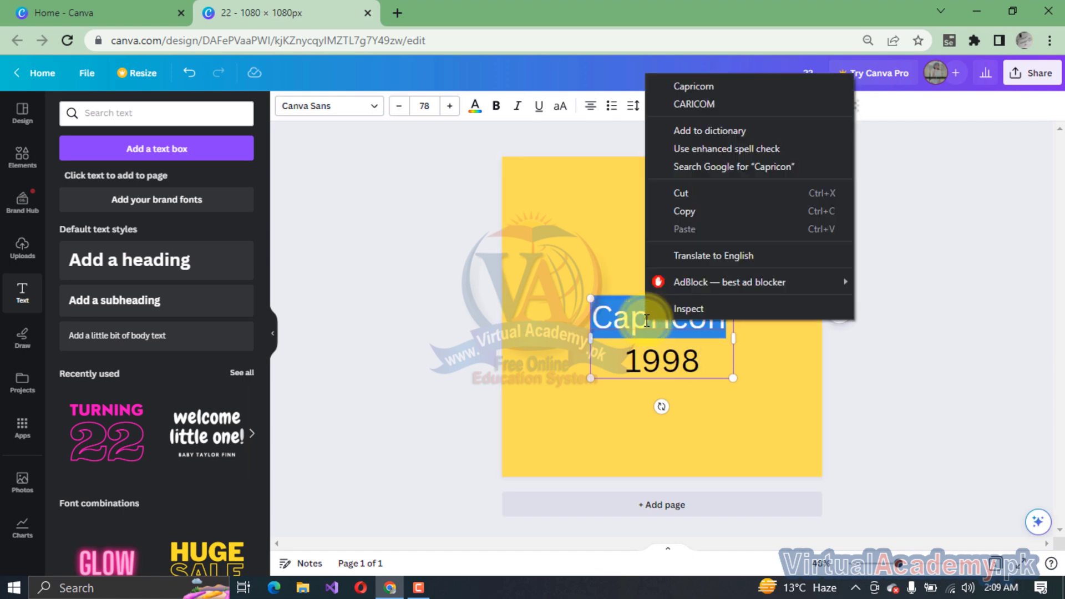
click(674, 86)
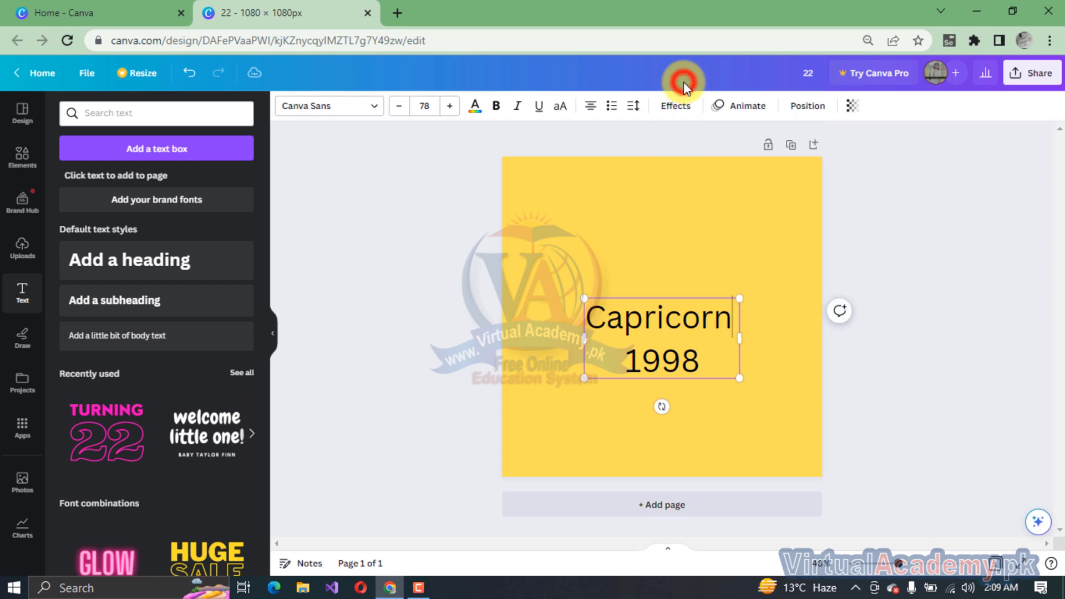
click(390, 405)
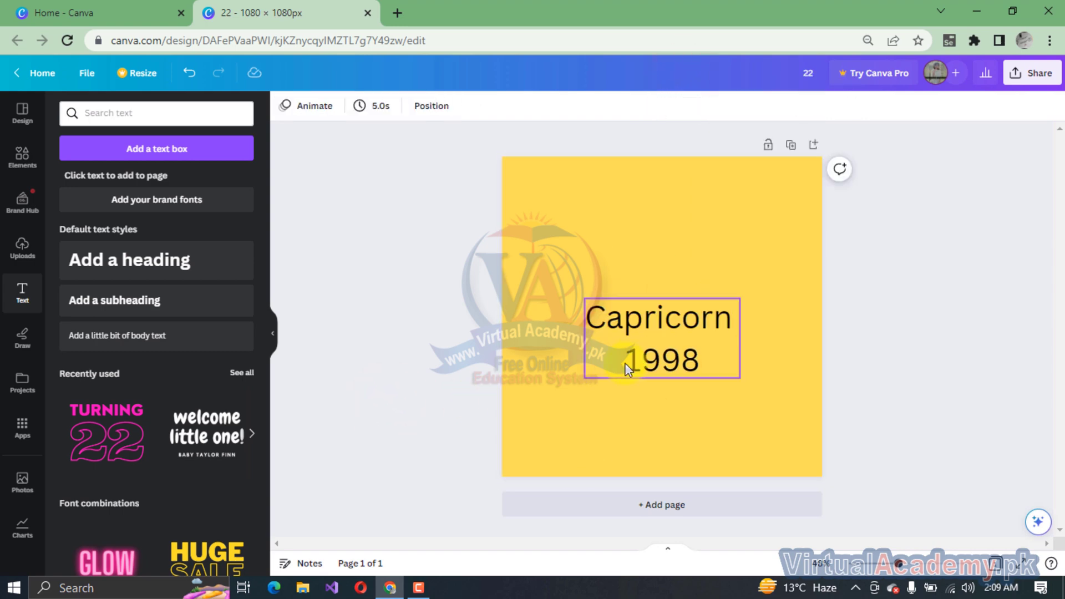
drag(653, 321, 656, 267)
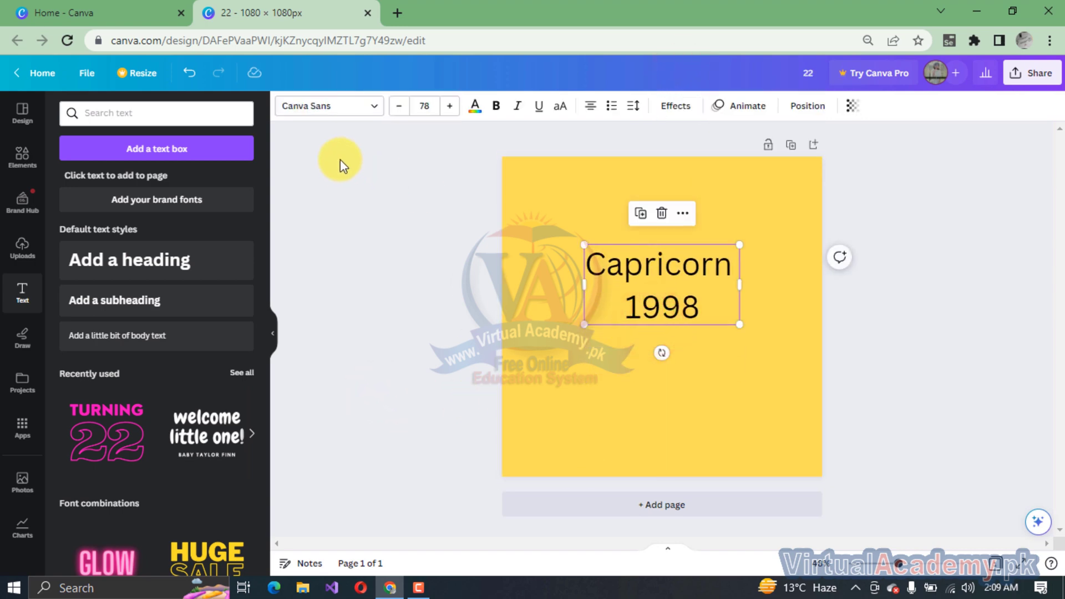
Set the word "Capricorn" in bold Comic Sans and enlarge the whole text box to size 95.2 near the page's centre.
click(347, 107)
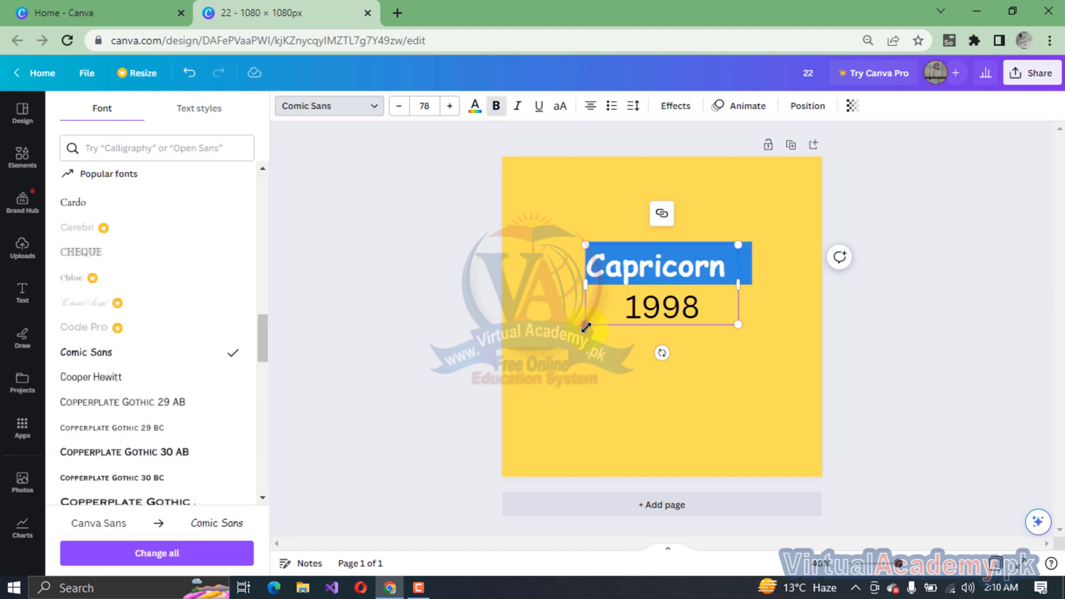
drag(586, 327, 550, 340)
click(422, 337)
drag(627, 273, 640, 297)
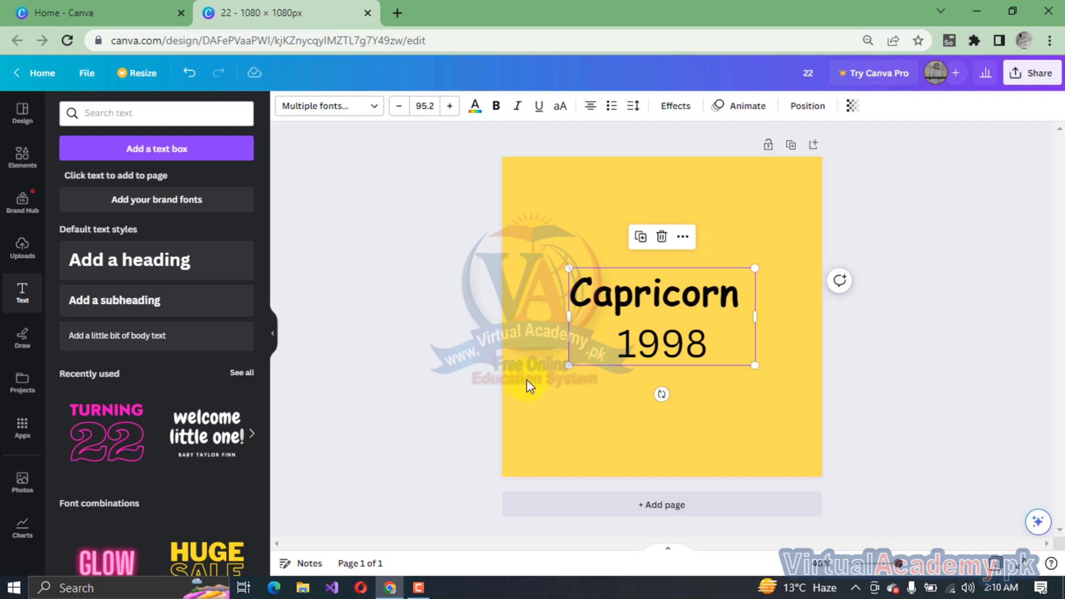
Apply the Horizon font to the "1998" line only.
double_click(660, 335)
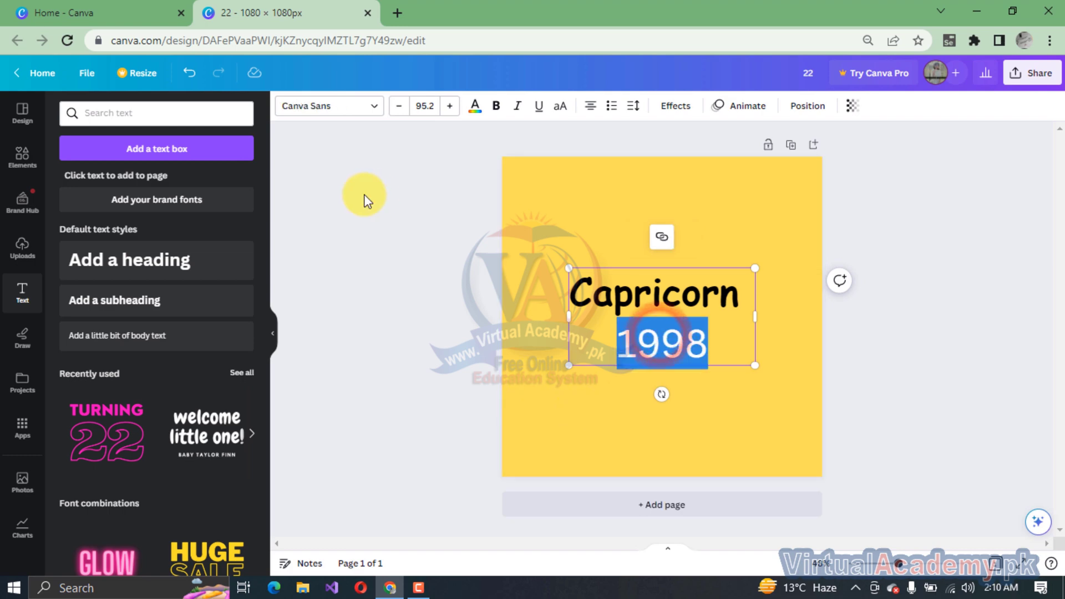
click(377, 108)
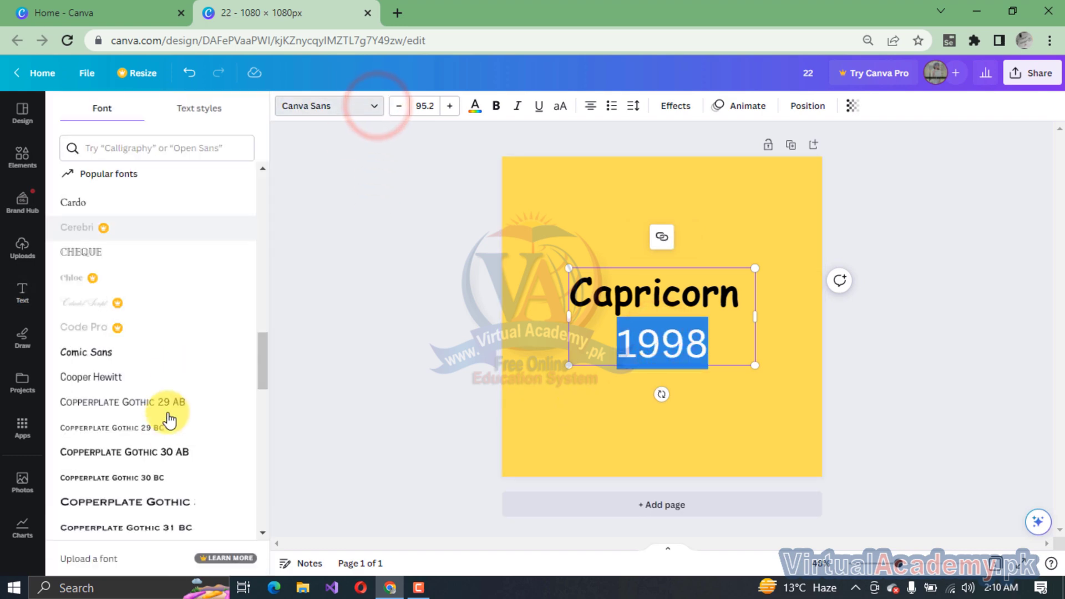
scroll(105, 391, down, 7)
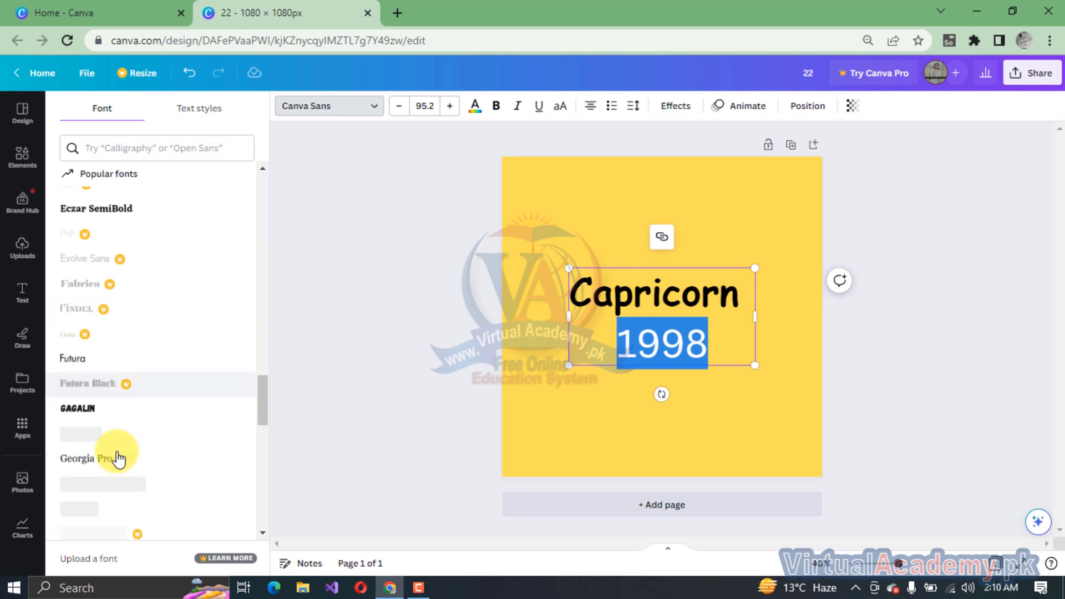
scroll(114, 498, down, 5)
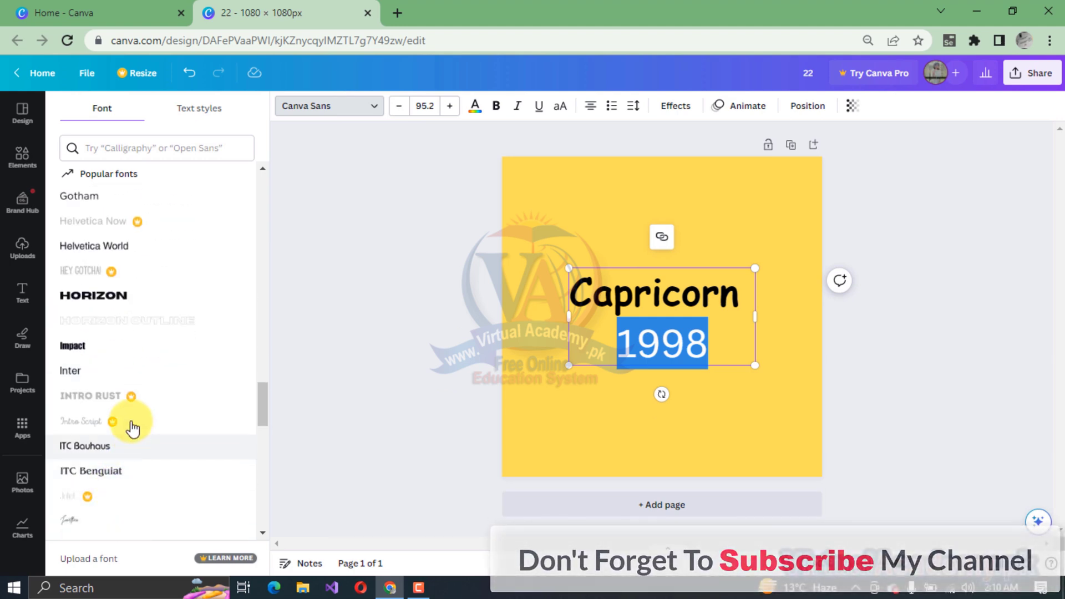
click(83, 300)
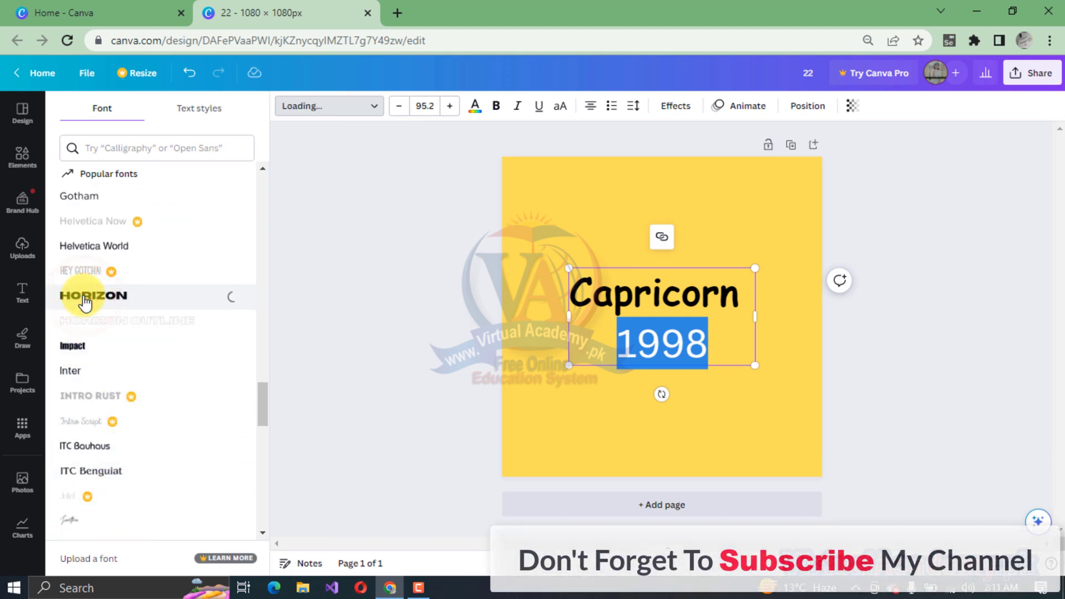
Reduce the font size of the "1998" line to 64.2 and deselect the text.
click(397, 109)
click(396, 111)
click(395, 114)
click(398, 111)
click(397, 110)
click(397, 111)
click(397, 111)
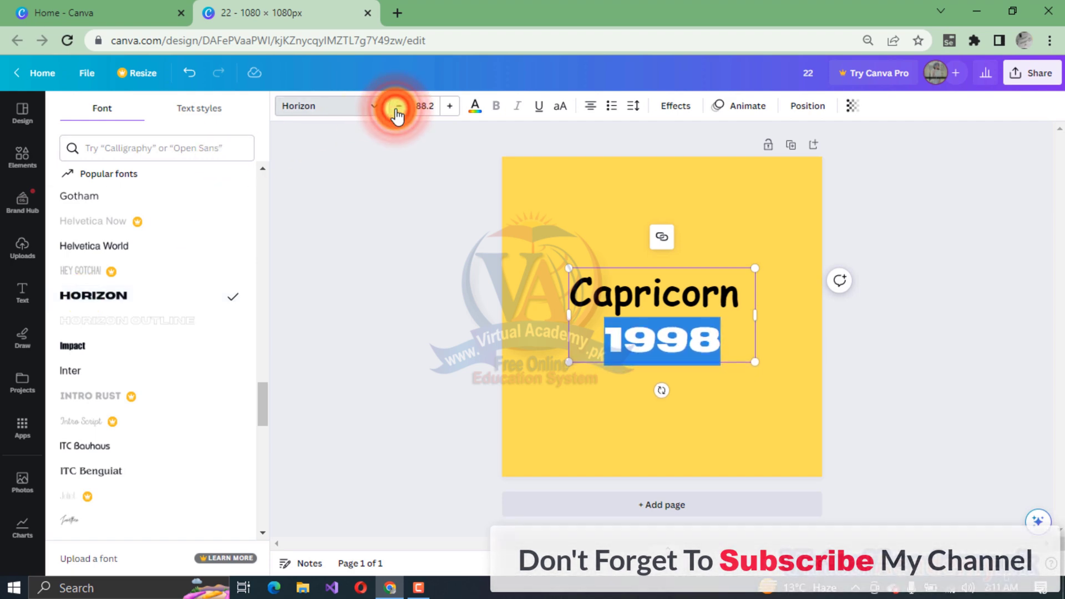
click(398, 111)
click(397, 111)
click(397, 111)
click(397, 111)
click(398, 111)
click(397, 111)
click(397, 111)
click(397, 111)
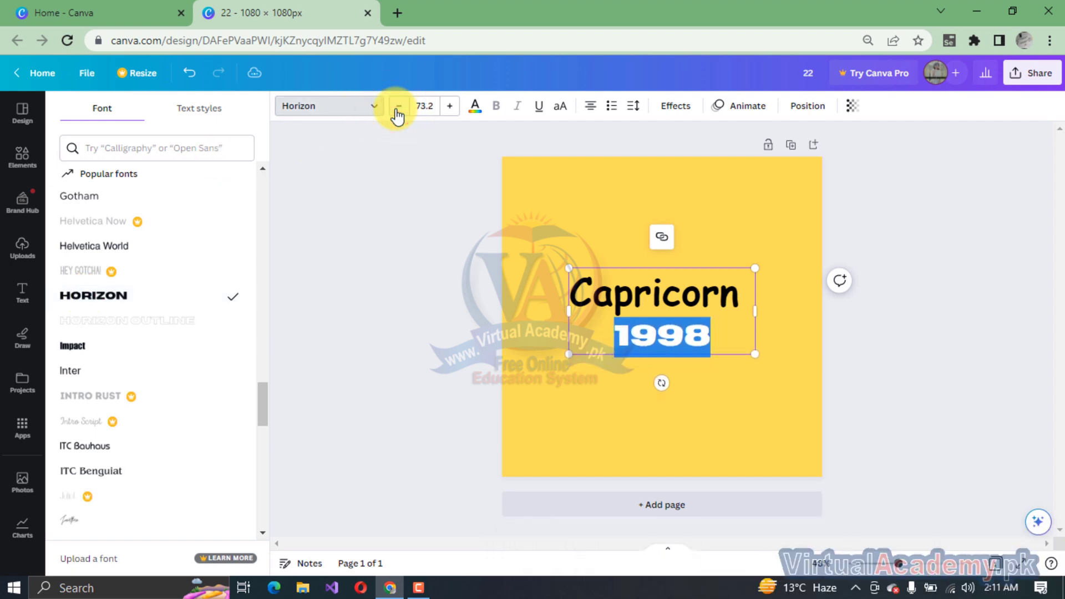
click(398, 111)
click(398, 111)
click(397, 111)
click(397, 111)
click(418, 395)
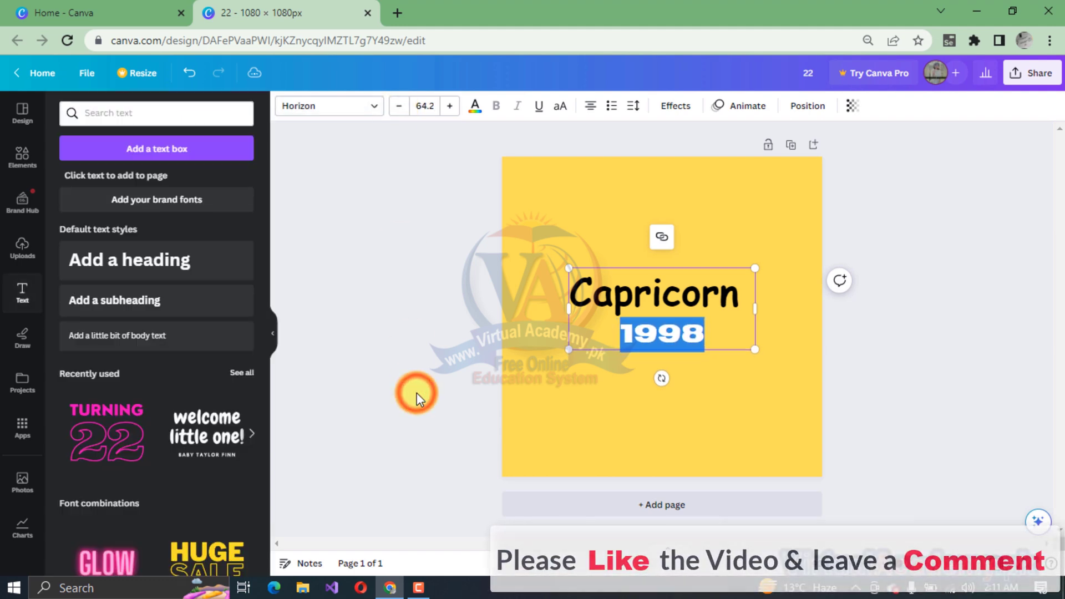
click(417, 392)
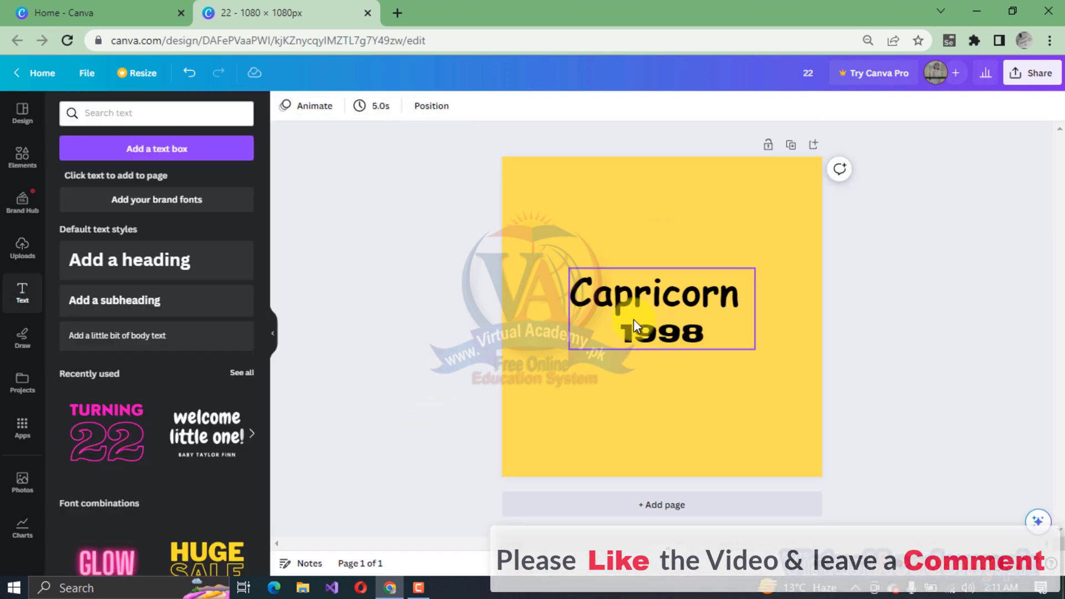
Change the font of the "1998" line to Inter and deselect the text box.
click(650, 330)
click(651, 330)
double_click(650, 330)
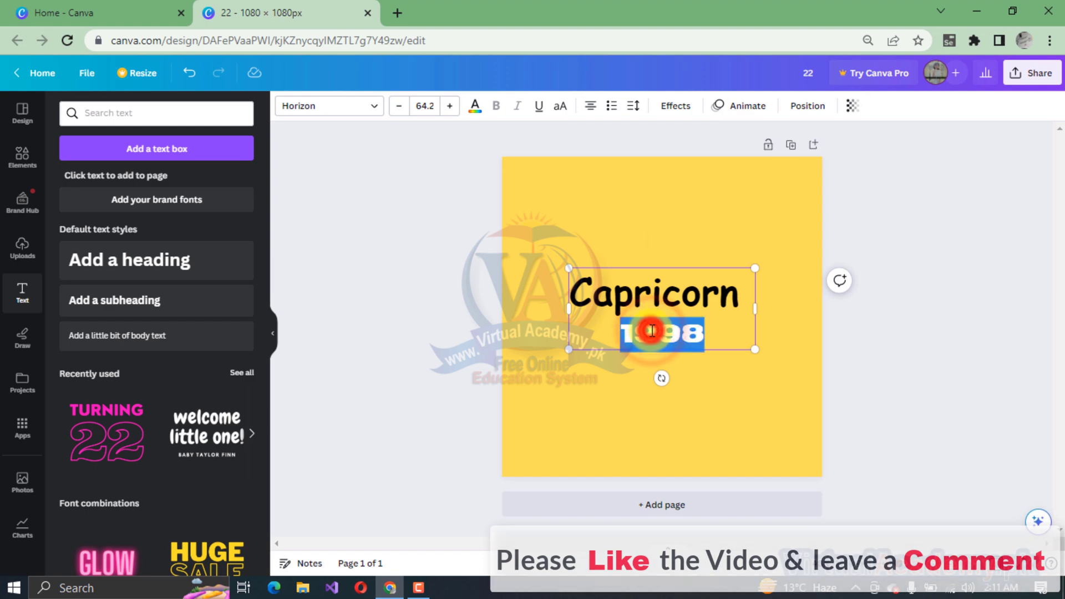
click(368, 111)
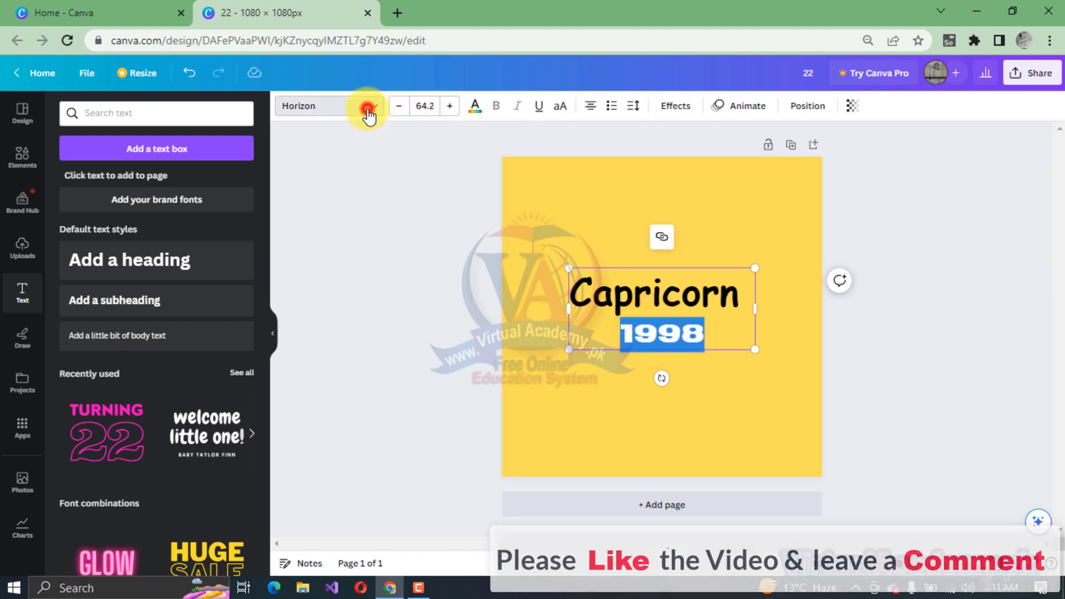
click(76, 373)
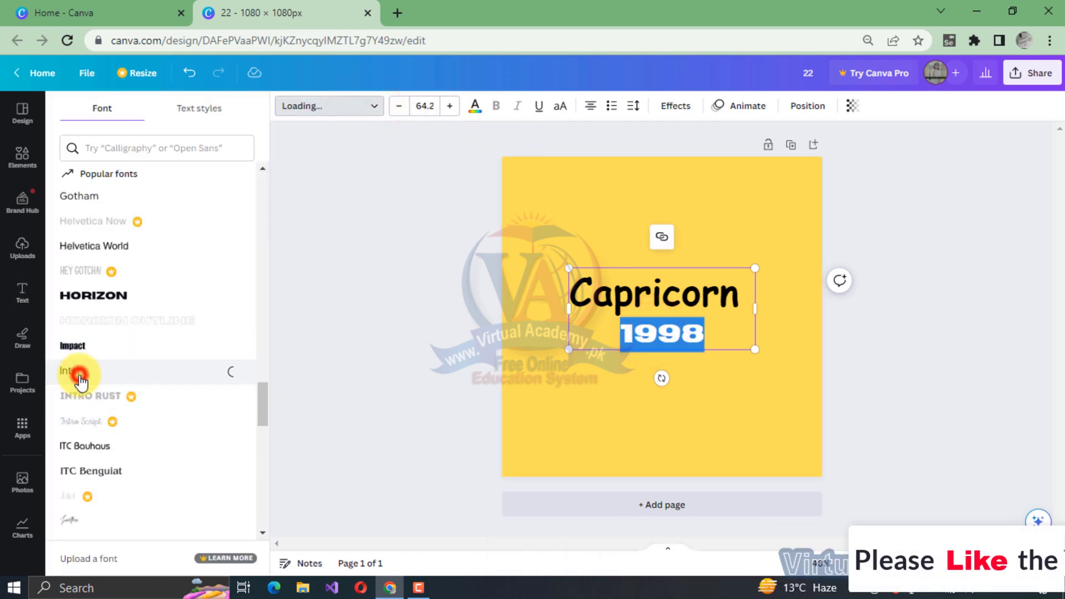
click(398, 314)
click(398, 314)
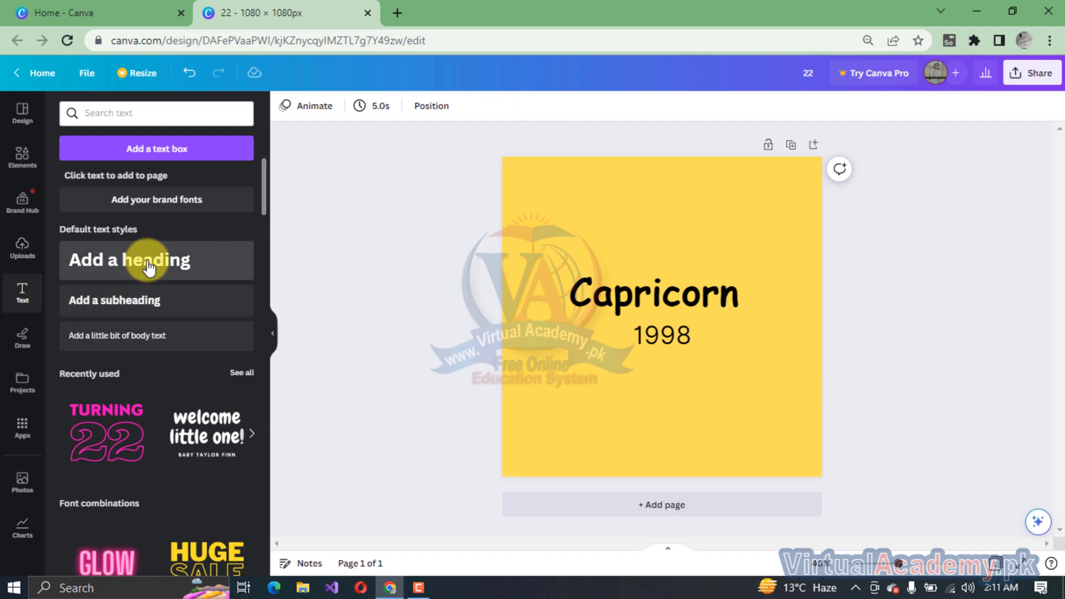
scroll(148, 267, down, 15)
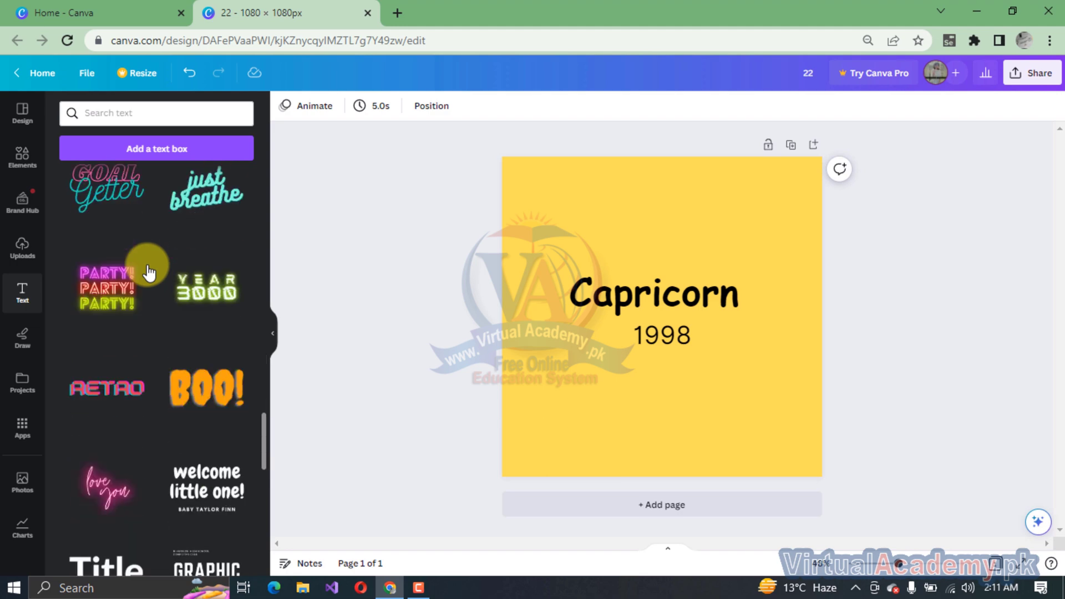
scroll(149, 272, down, 15)
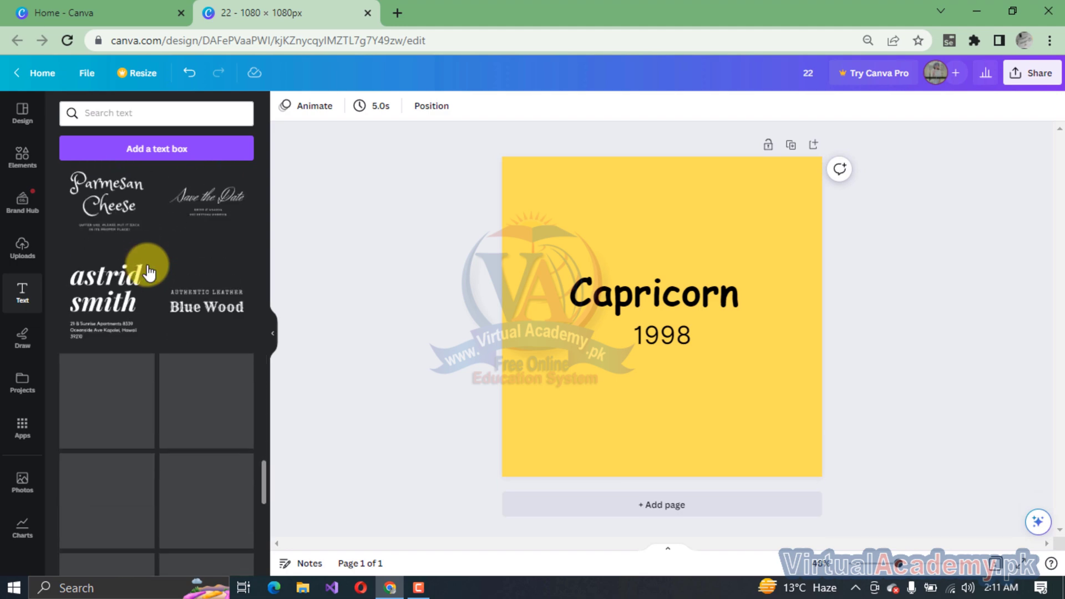
scroll(149, 271, down, 5)
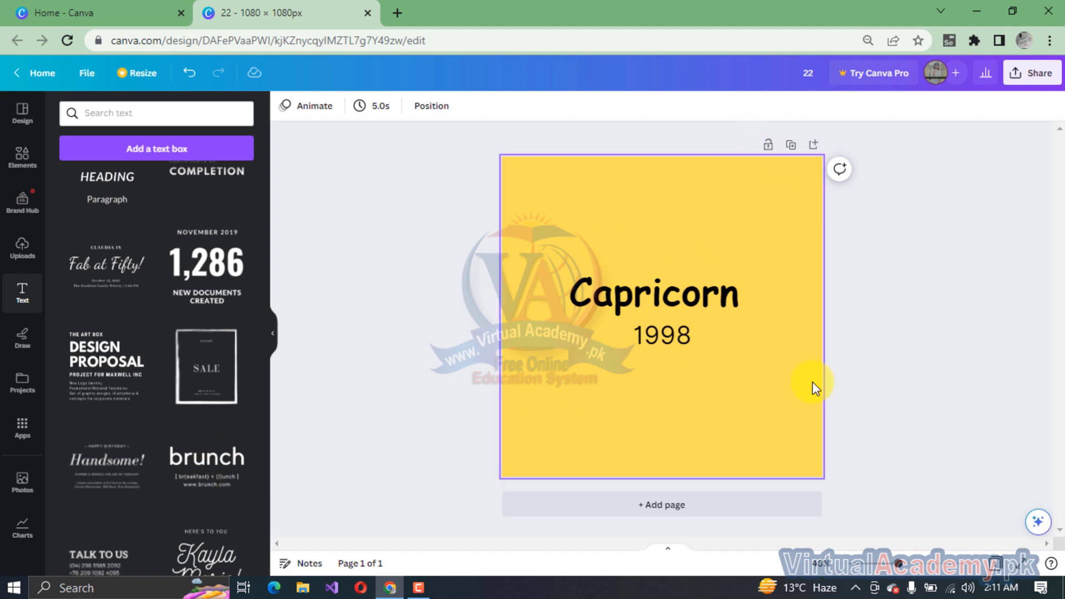
Apply the Glitch text effect to the "Capricorn 1998" text box and deselect it.
click(653, 287)
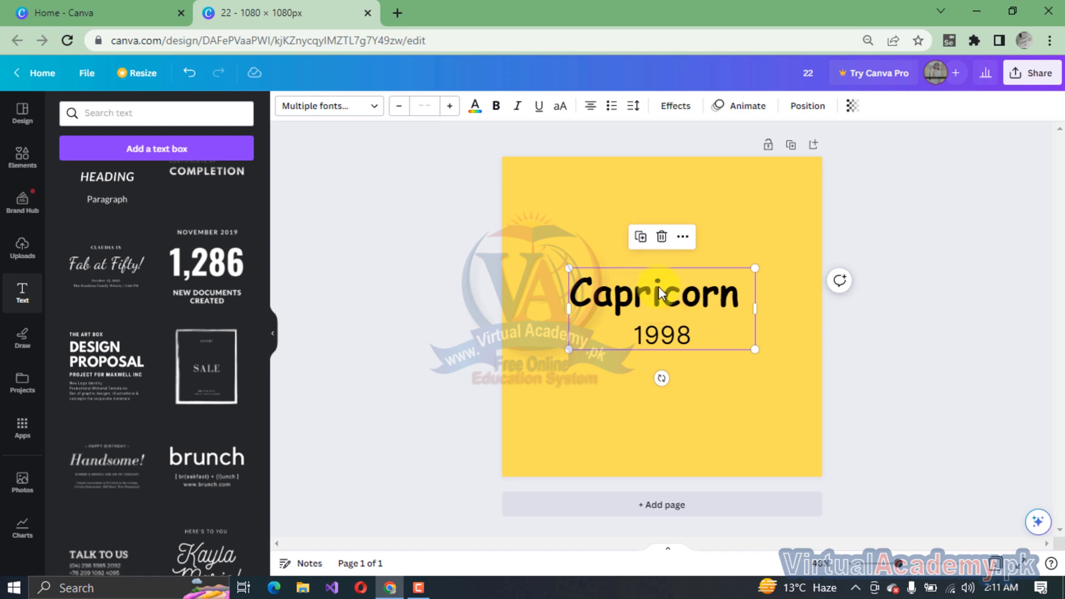
click(675, 108)
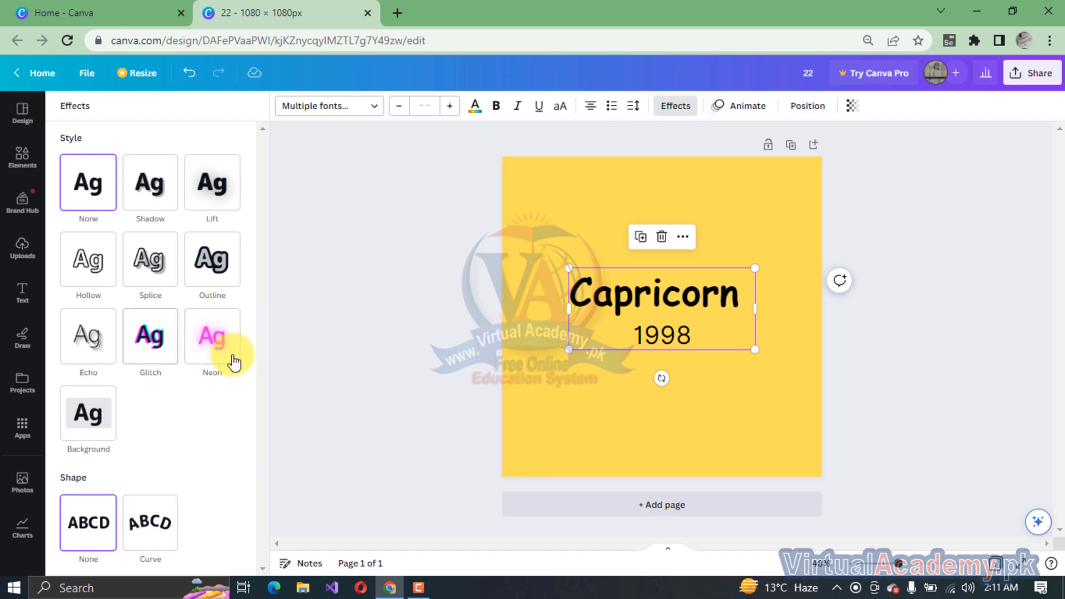
click(628, 307)
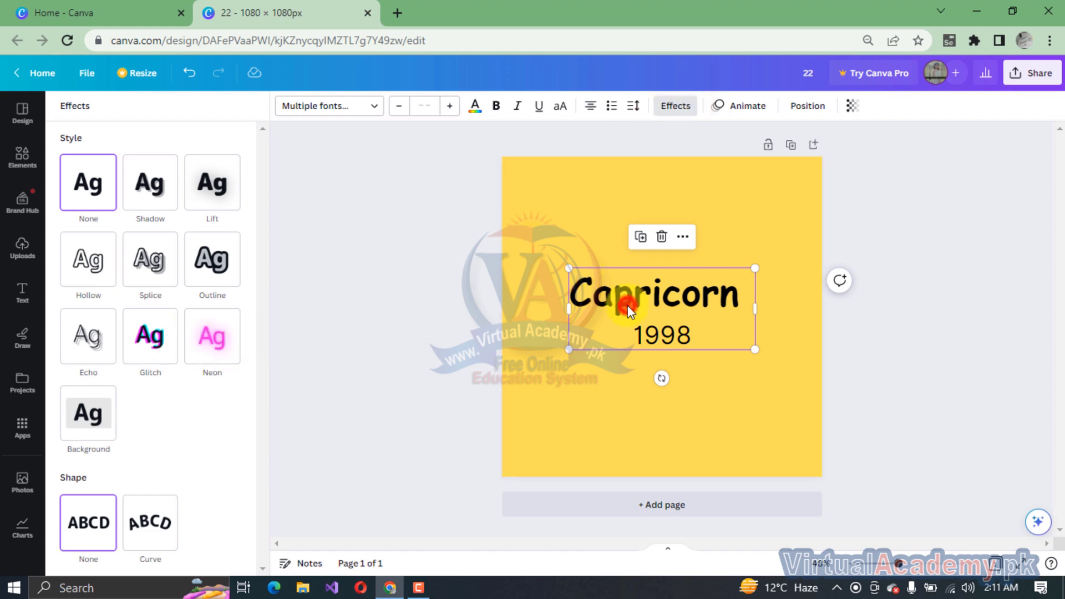
double_click(627, 306)
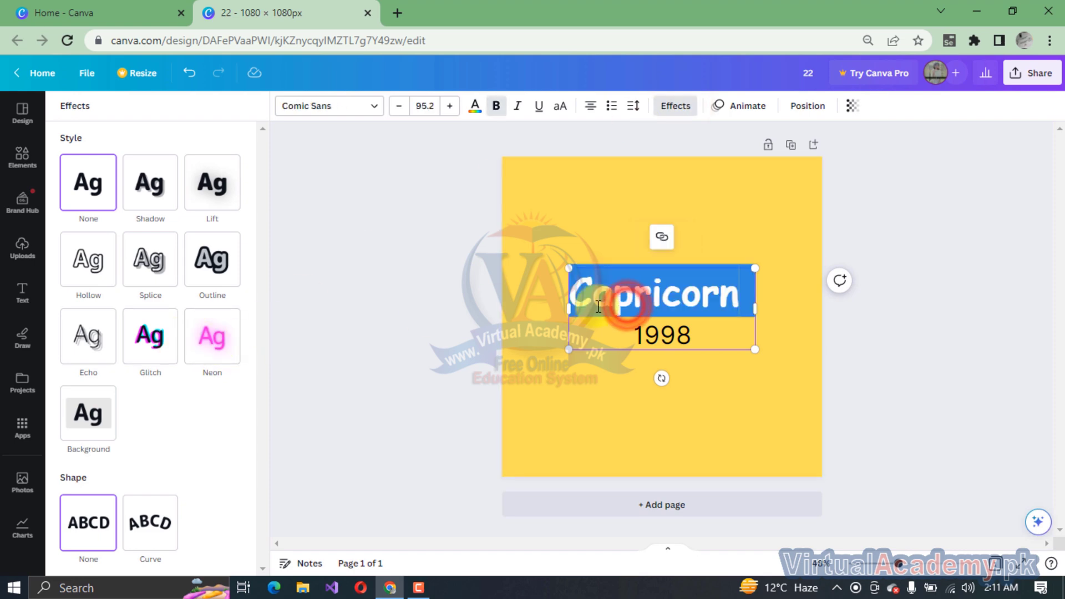
click(163, 355)
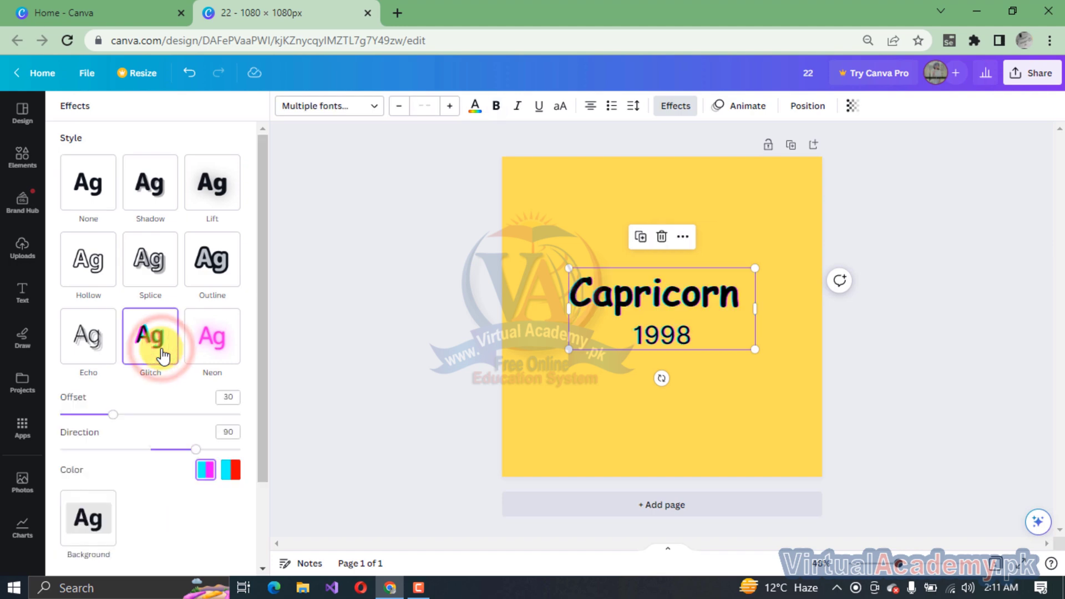
click(386, 283)
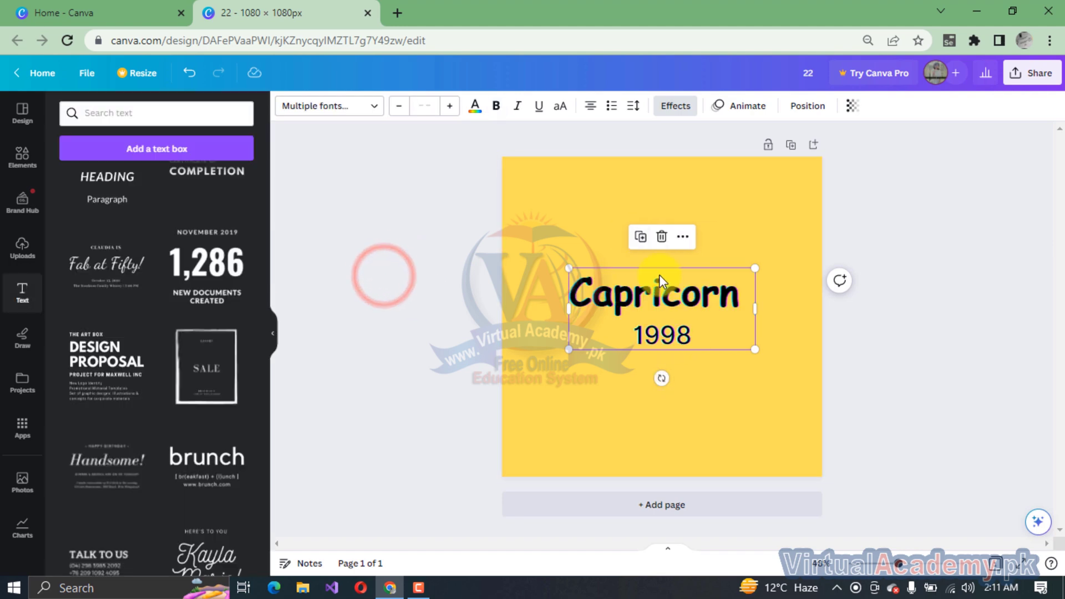
Apply the Shadow effect to the "Capricorn 1998" text box and set the shadow colour to the default solid red.
click(663, 114)
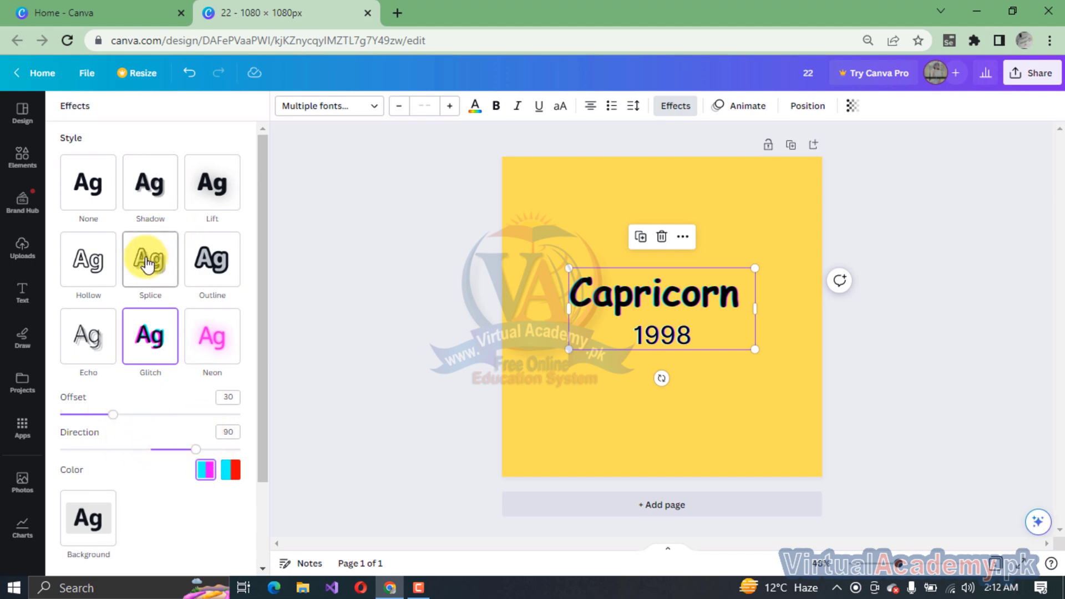
click(149, 201)
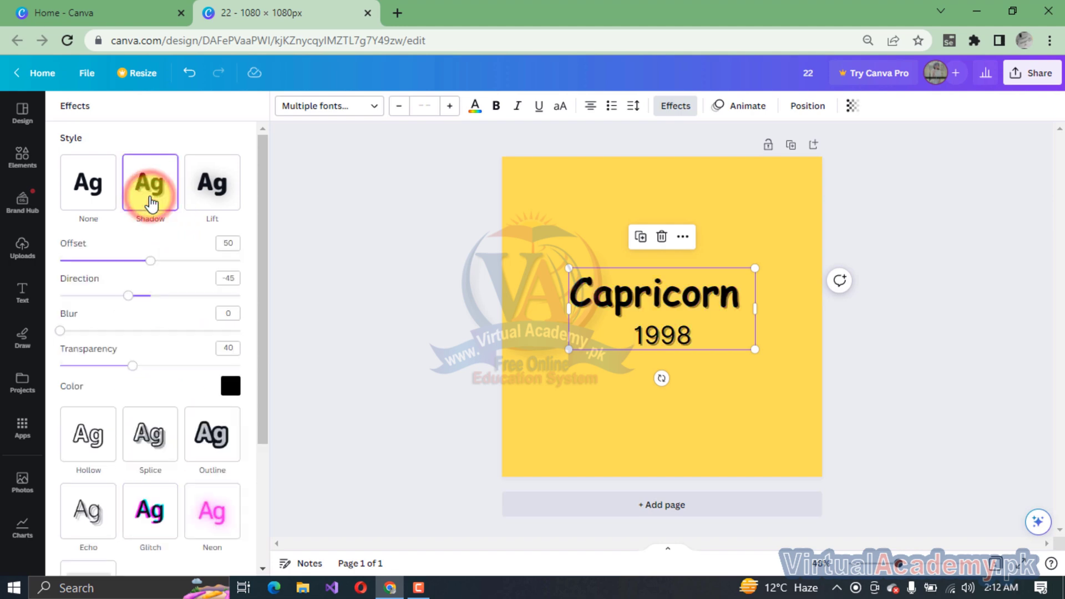
click(230, 388)
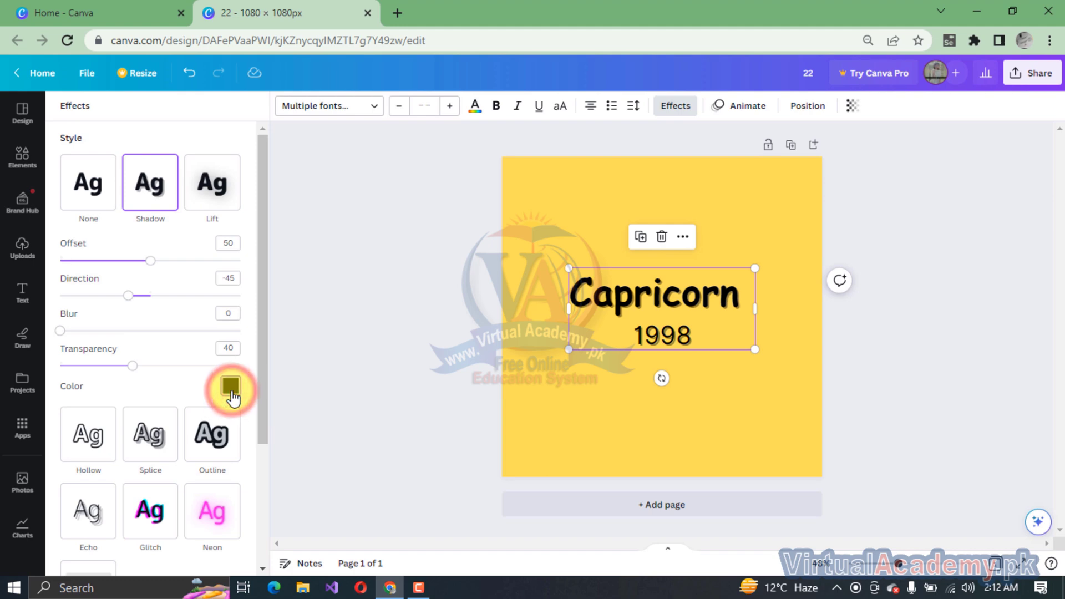
scroll(197, 360, down, 2)
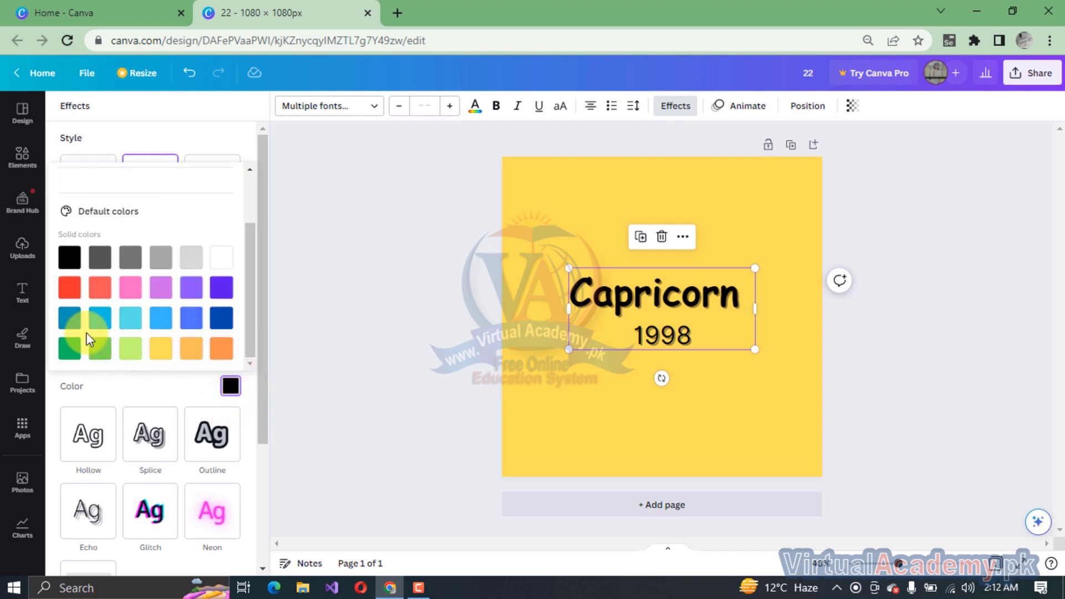
click(65, 288)
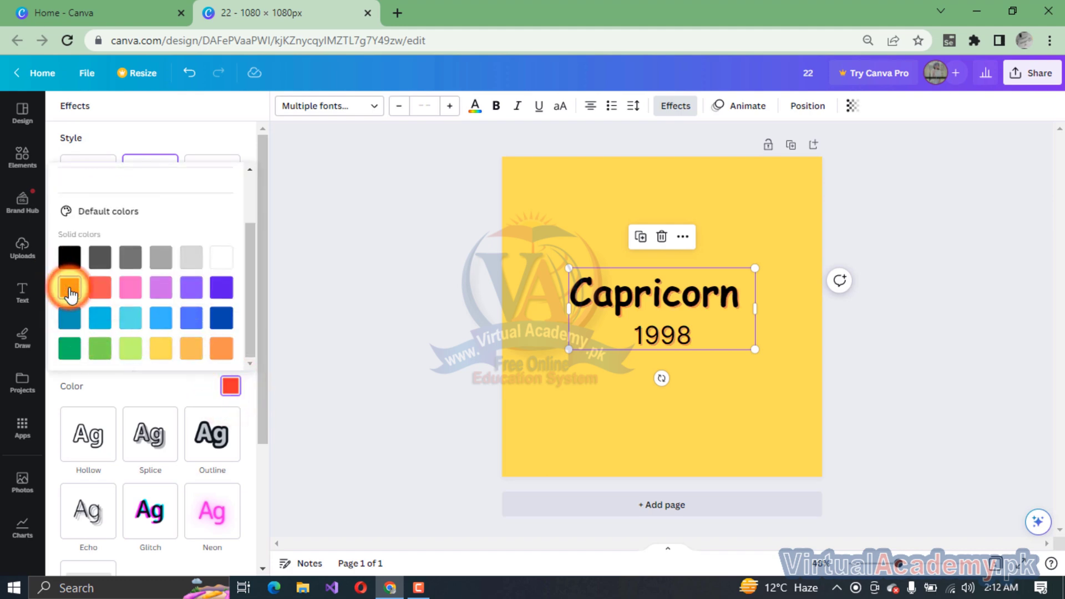